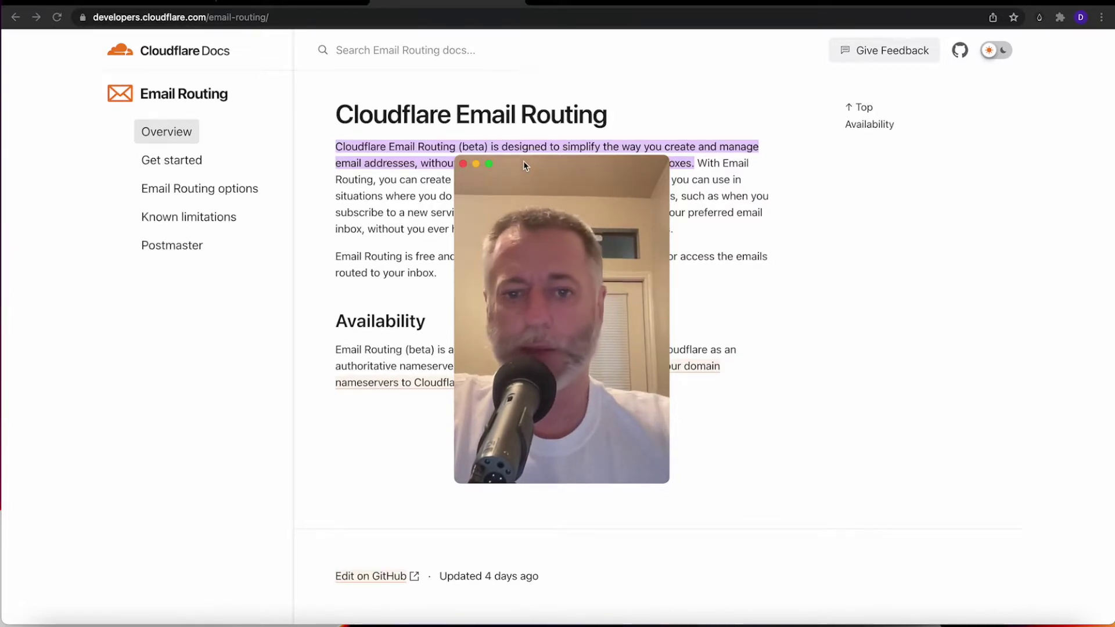
# Drag across content in the previous window, then dismiss it with Escape
pyautogui.click(524, 161)
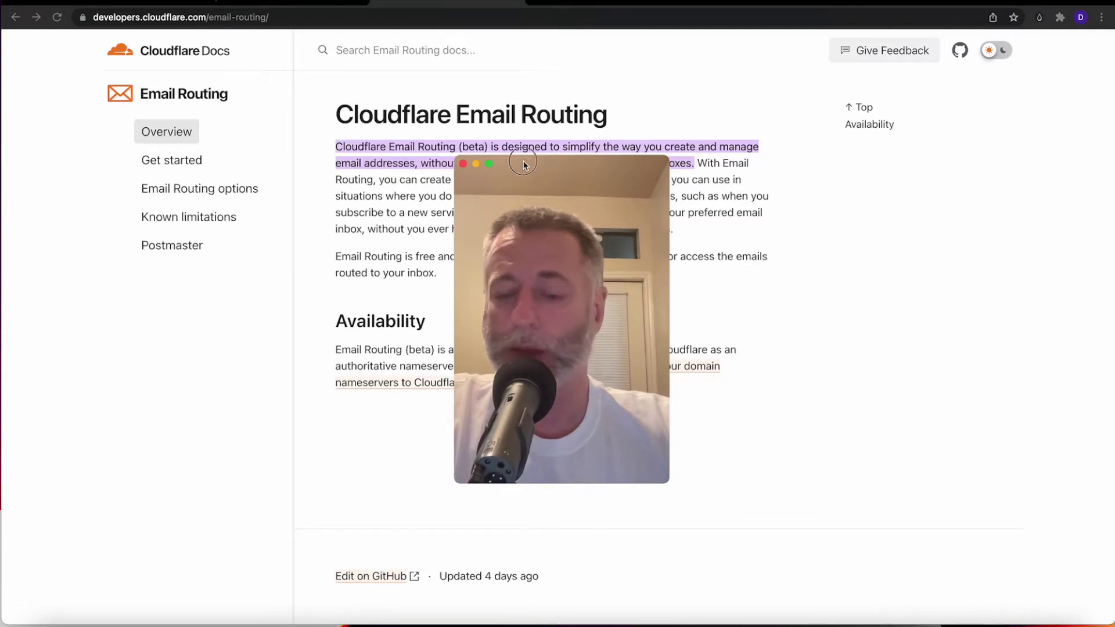
pyautogui.moveTo(524, 161); pyautogui.dragTo(982, 308)
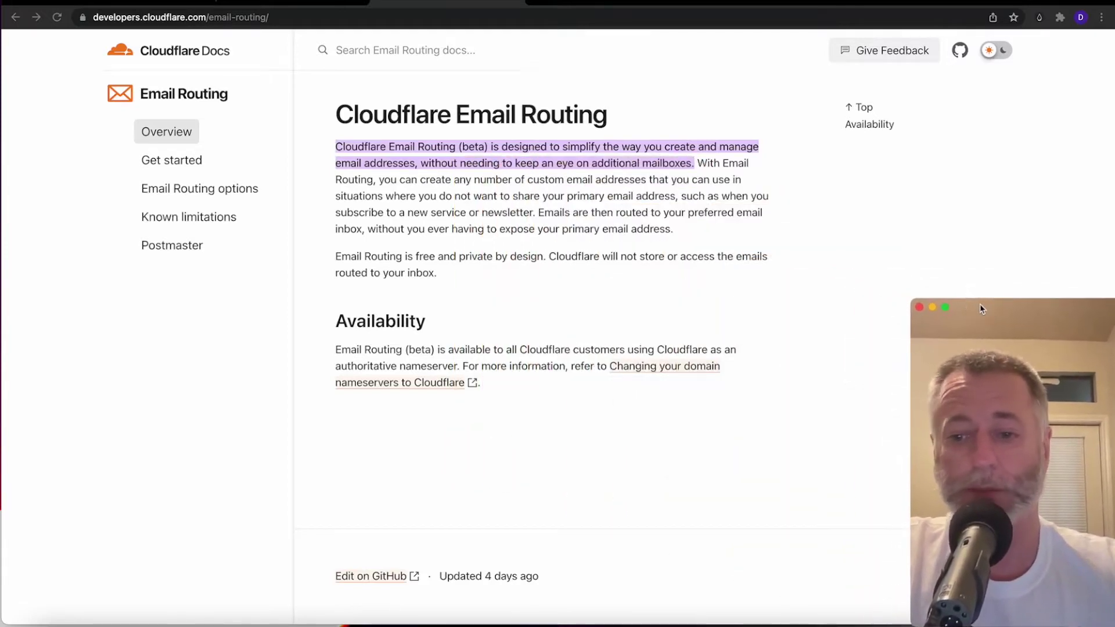
pyautogui.moveTo(981, 308); pyautogui.dragTo(950, 307)
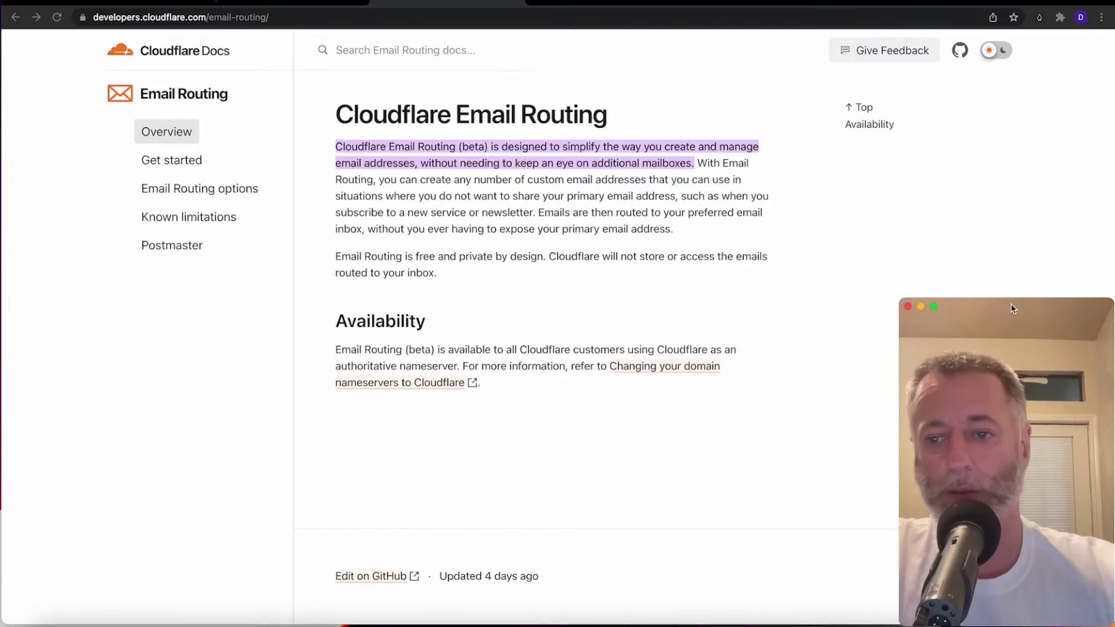
pyautogui.moveTo(1009, 297); pyautogui.dragTo(1019, 400)
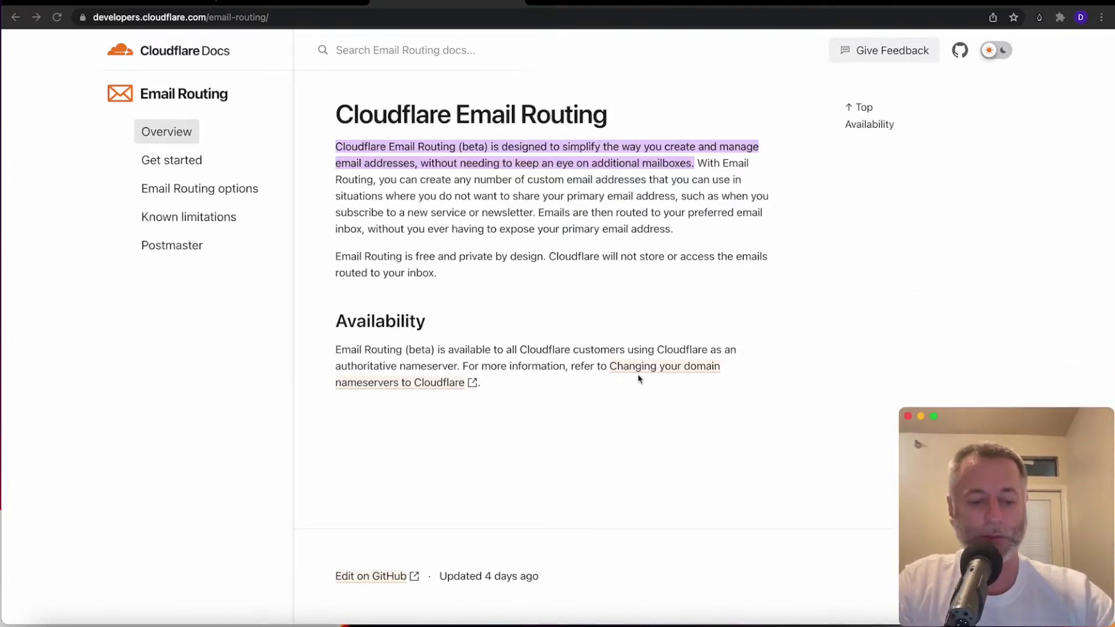
pyautogui.click(306, 109)
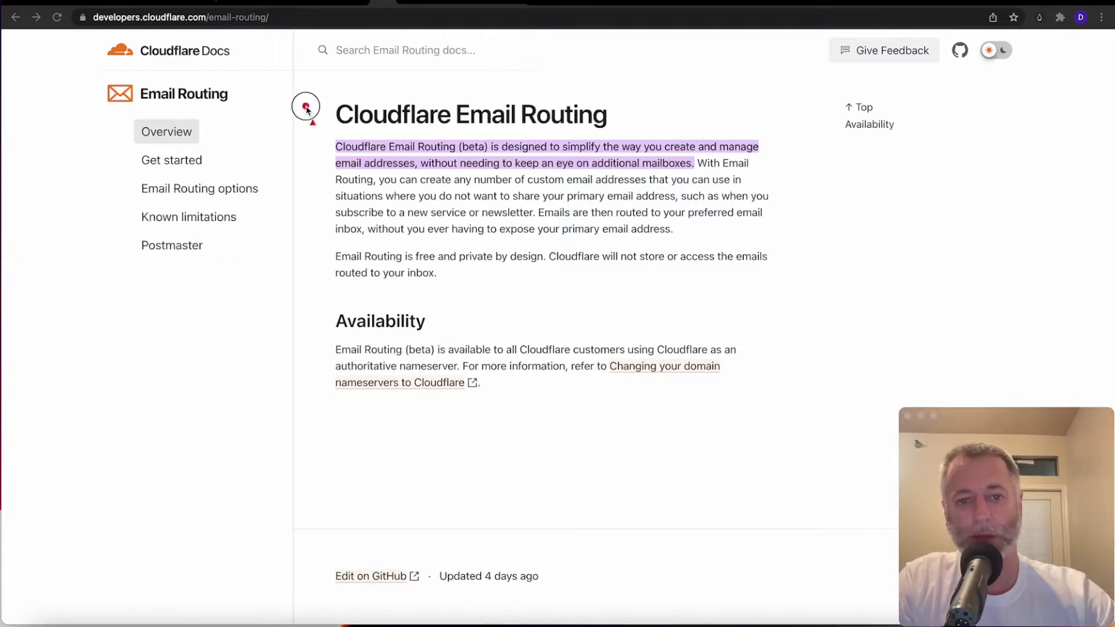
pyautogui.moveTo(306, 108); pyautogui.dragTo(336, 127)
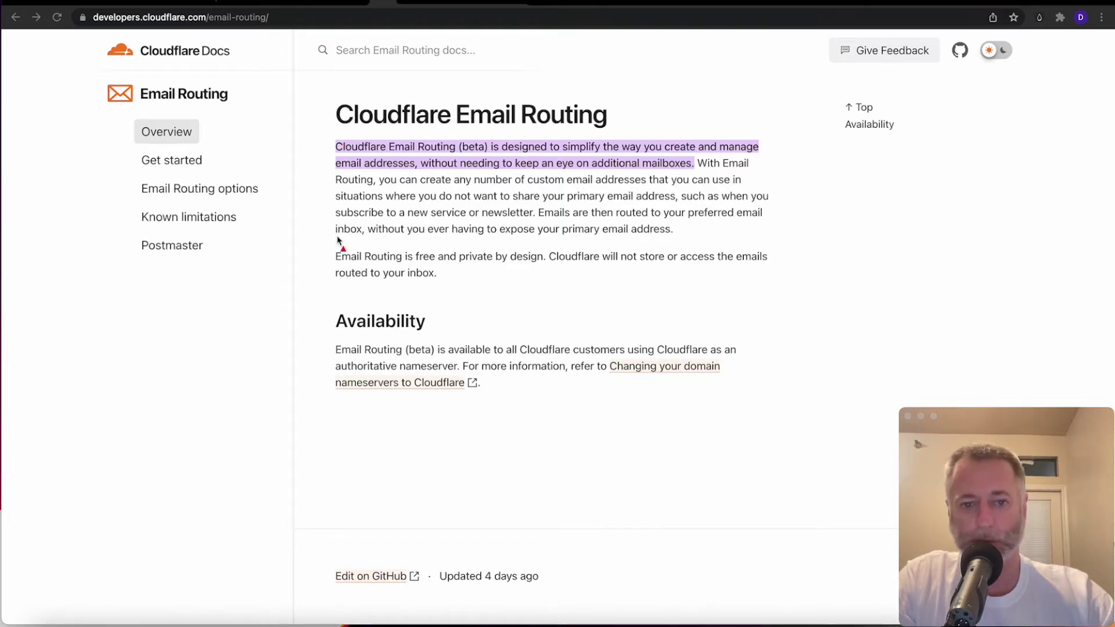
pyautogui.moveTo(294, 211); pyautogui.dragTo(329, 237)
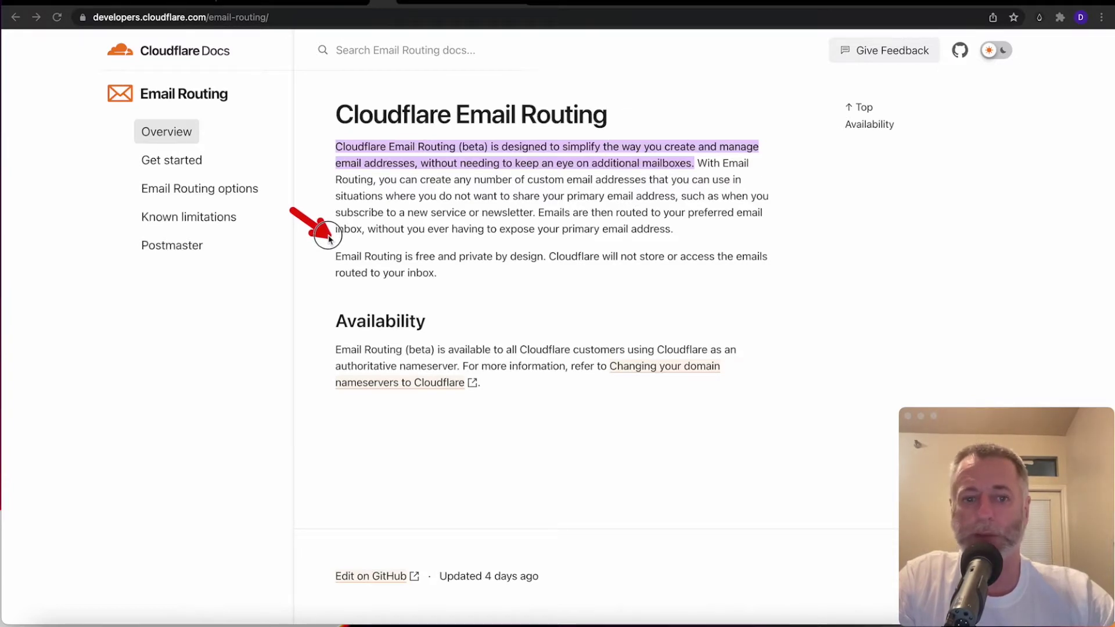
pyautogui.press('Escape')
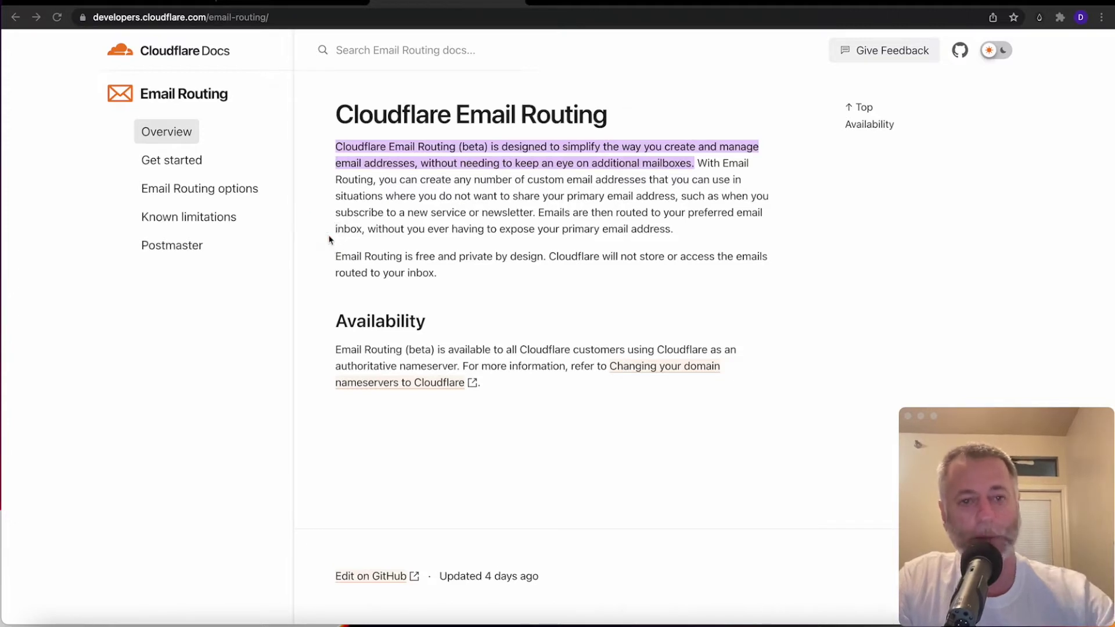
# Bring up the omnimajestic.com Email Routing tab and scroll through missing records to Destination addresses
pyautogui.click(277, 3)
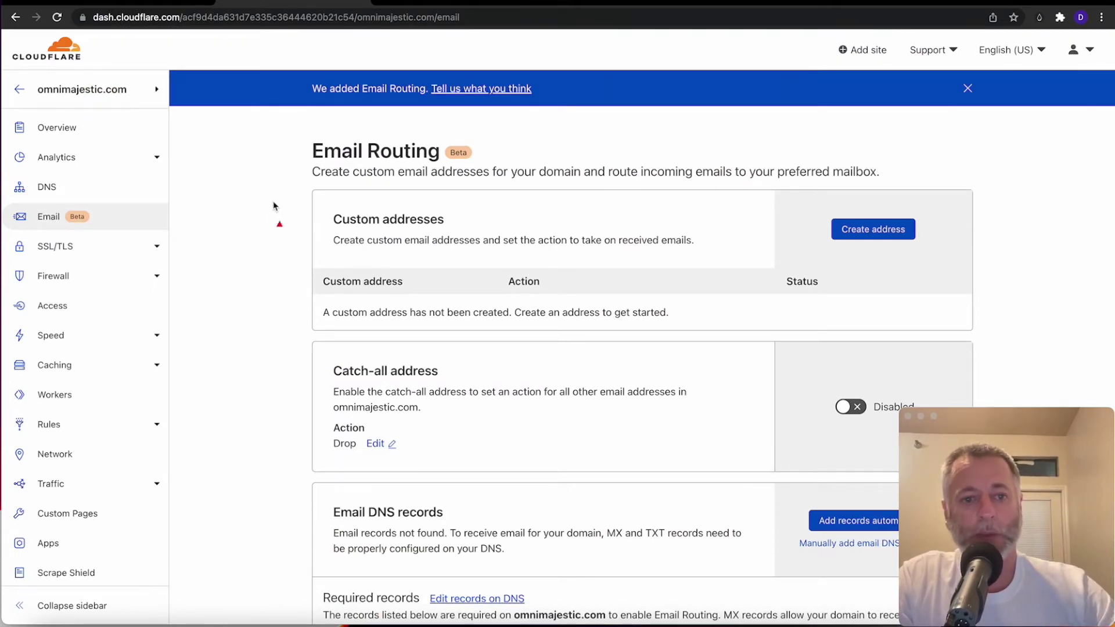
pyautogui.moveTo(252, 191); pyautogui.dragTo(127, 103)
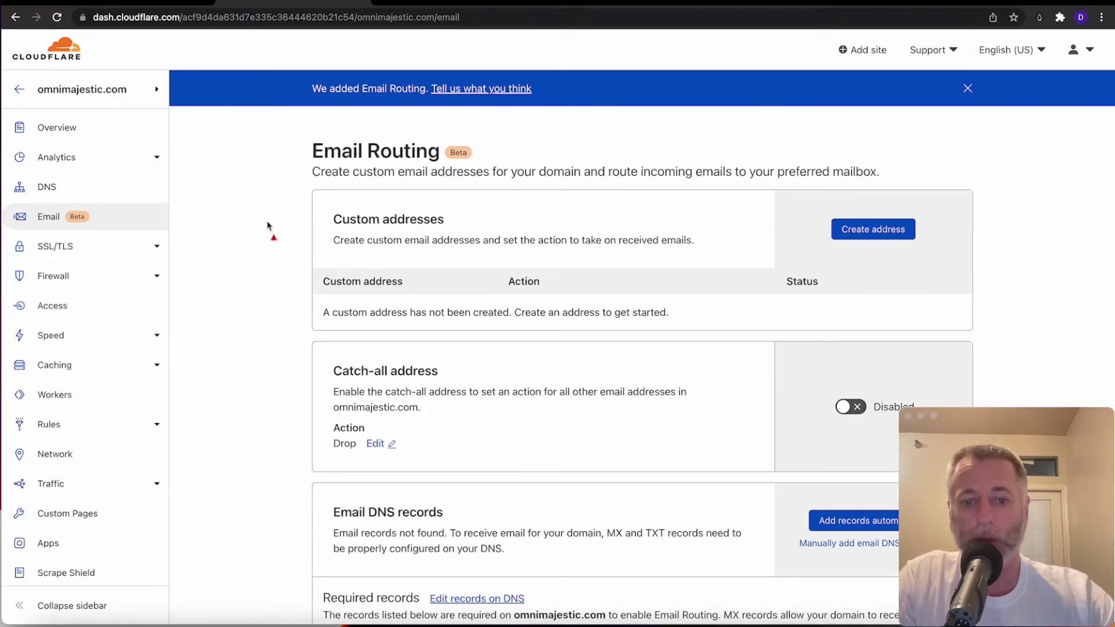
pyautogui.moveTo(270, 221); pyautogui.dragTo(122, 223)
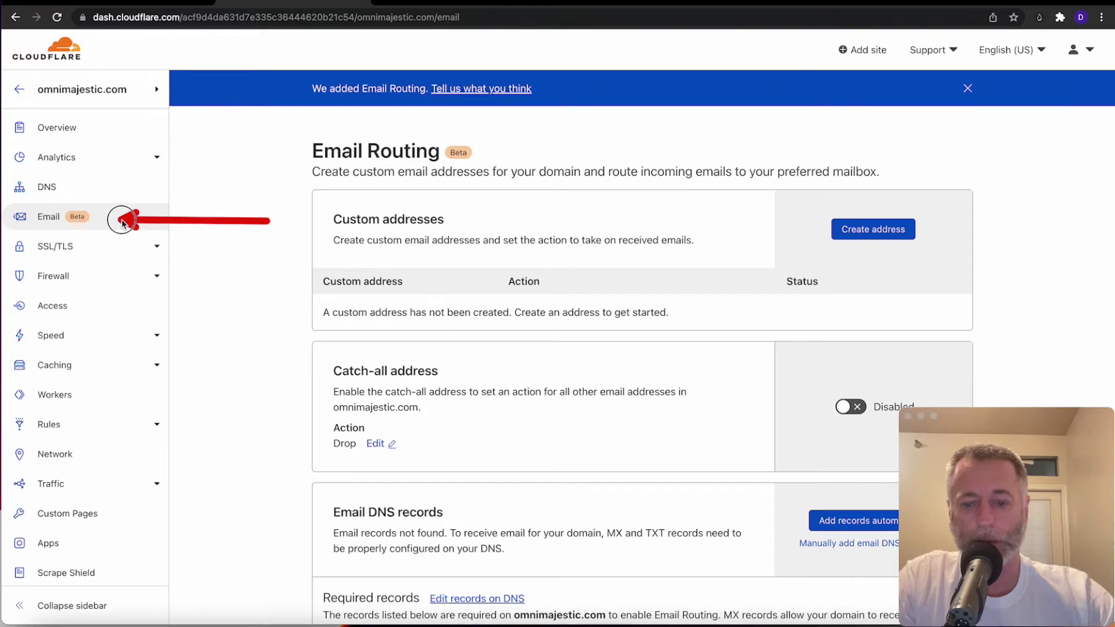
pyautogui.moveTo(122, 222); pyautogui.dragTo(123, 223)
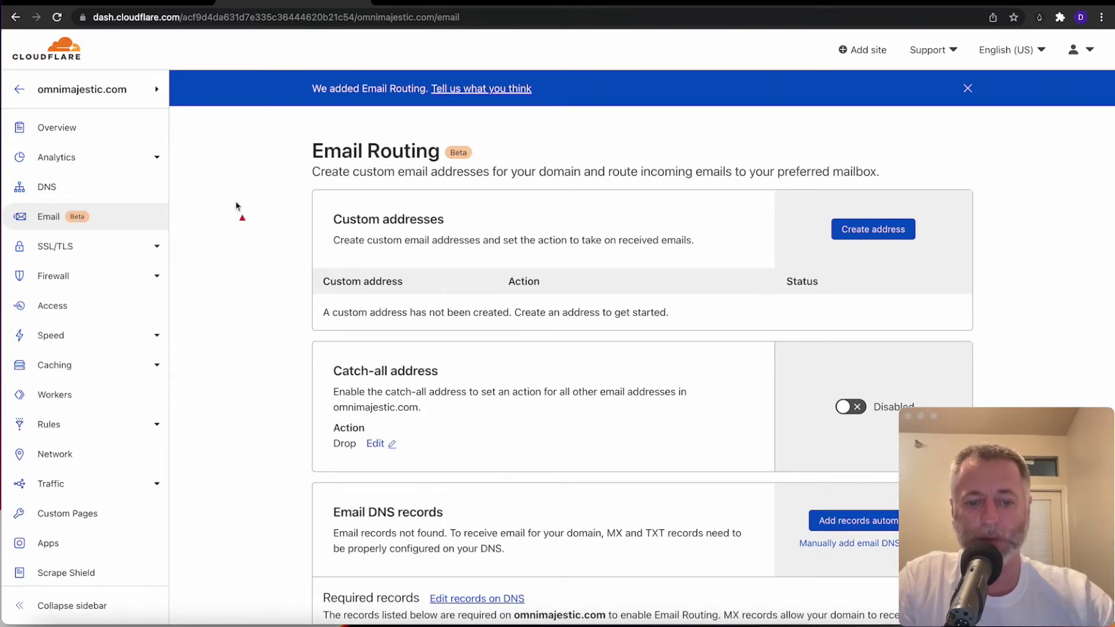
pyautogui.moveTo(235, 207); pyautogui.dragTo(314, 225)
pyautogui.moveTo(219, 436); pyautogui.dragTo(319, 504)
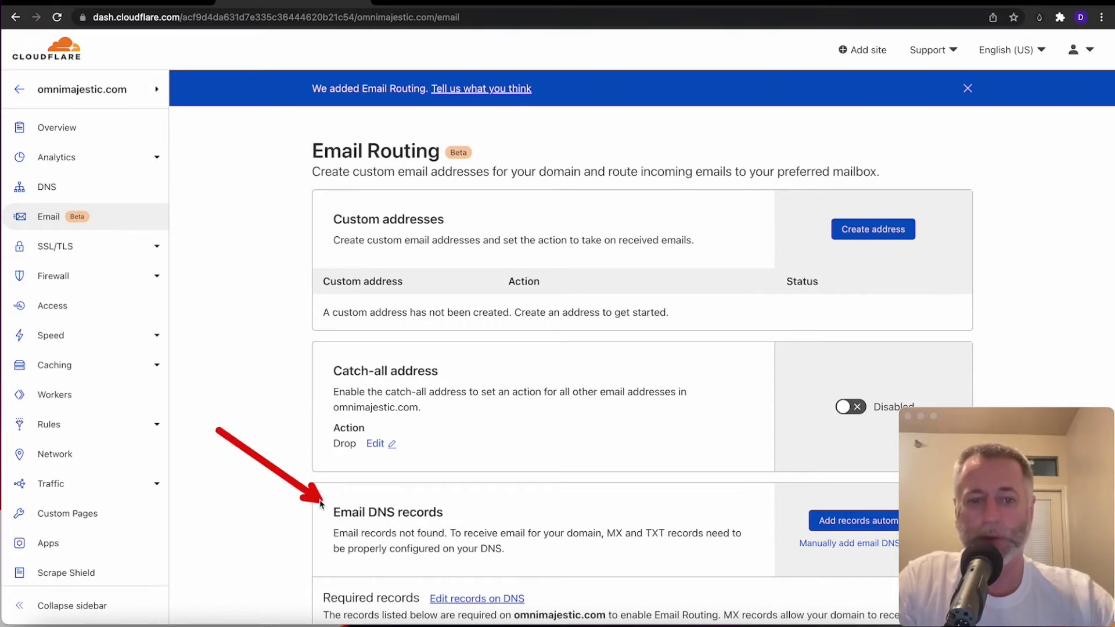
pyautogui.moveTo(229, 346); pyautogui.dragTo(318, 360)
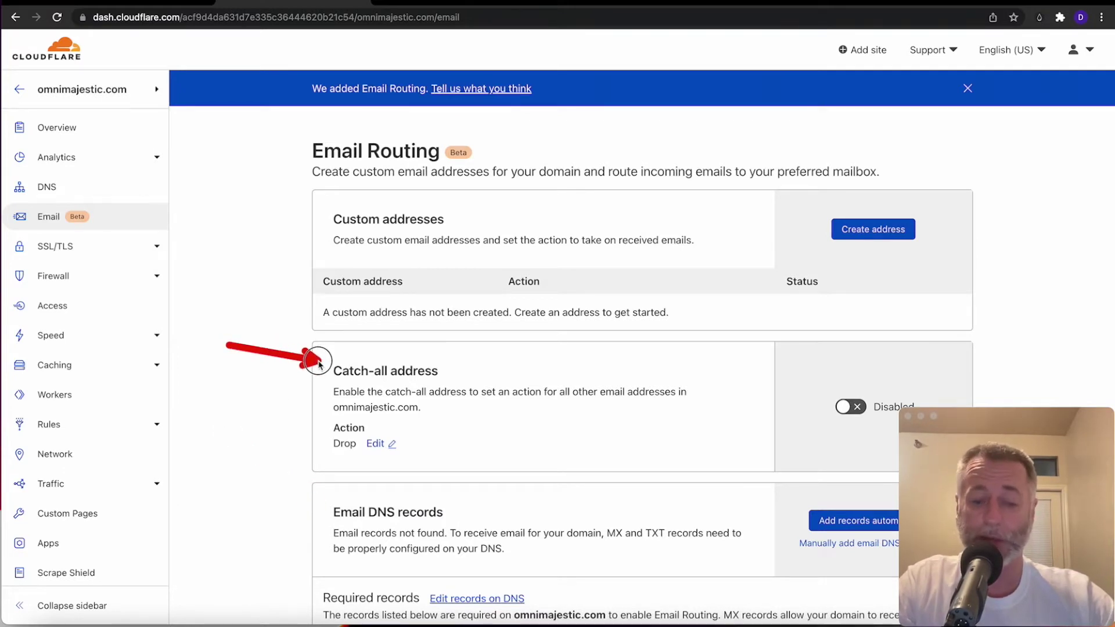
pyautogui.scroll(-2, 318, 365)
pyautogui.scroll(-2, 318, 365)
pyautogui.scroll(-2, 318, 365)
pyautogui.scroll(-1, 318, 364)
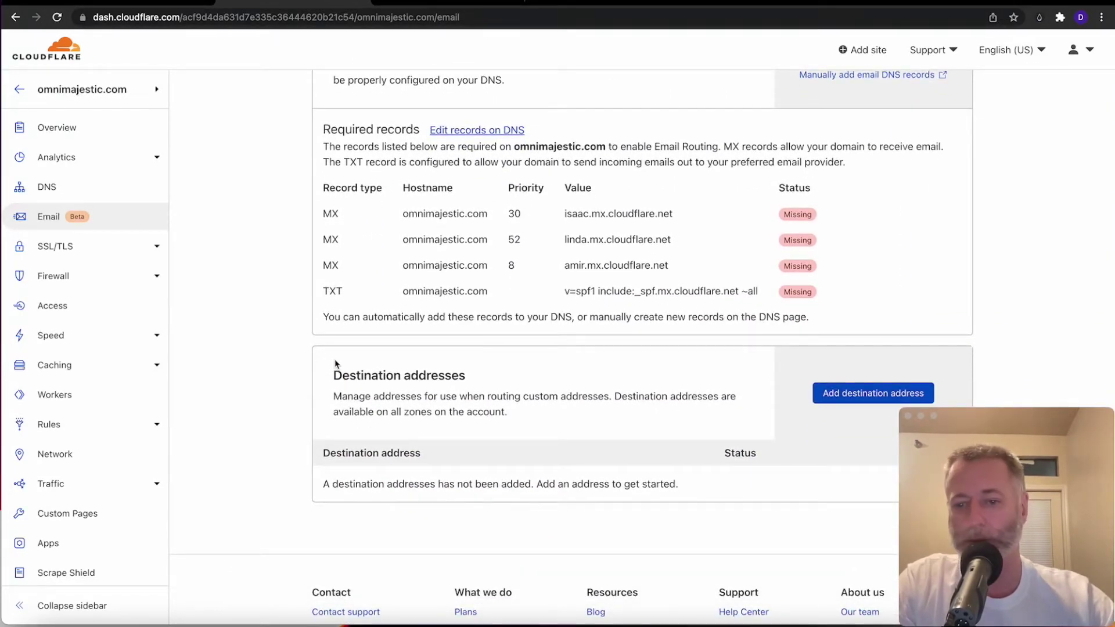
pyautogui.scroll(-1, 336, 365)
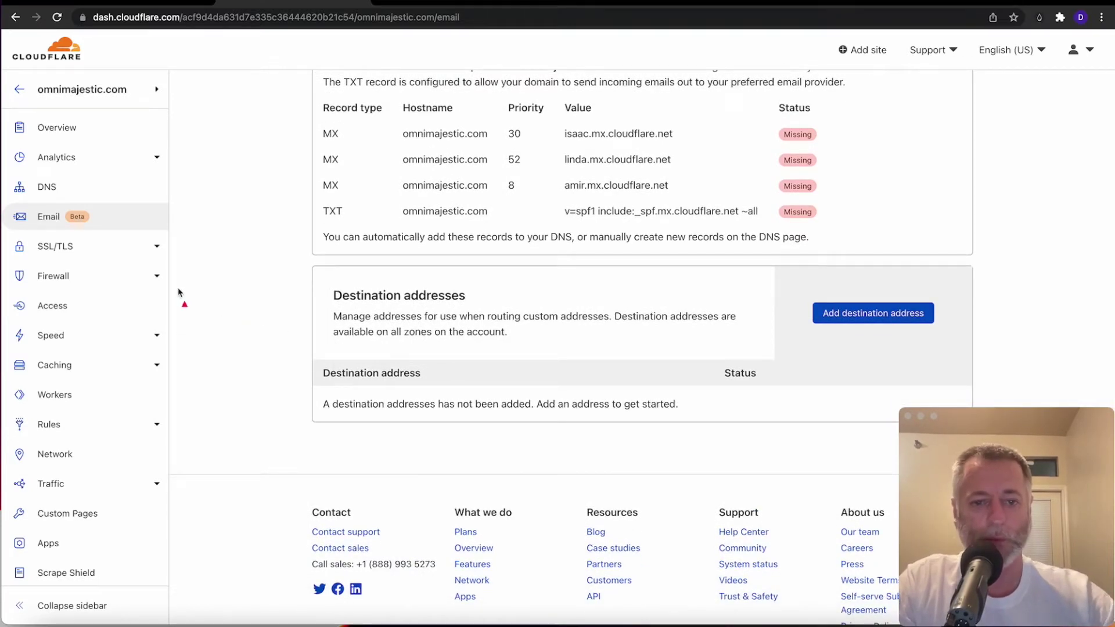
pyautogui.moveTo(176, 289); pyautogui.dragTo(326, 301)
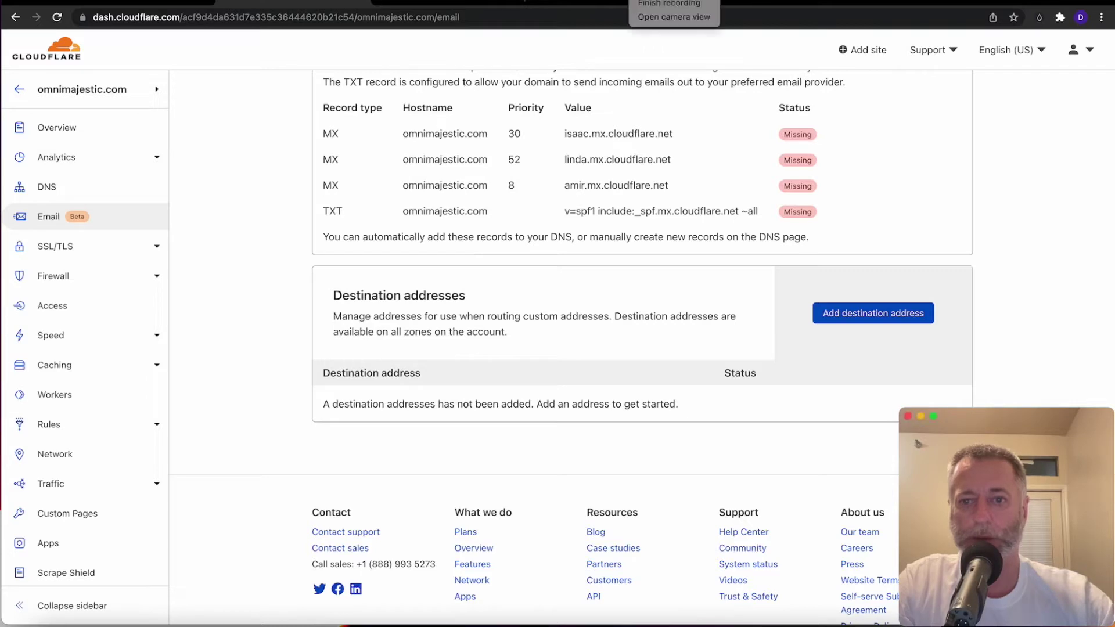
# Add the autofilled Gmail address as a new destination and save it
pyautogui.click(850, 315)
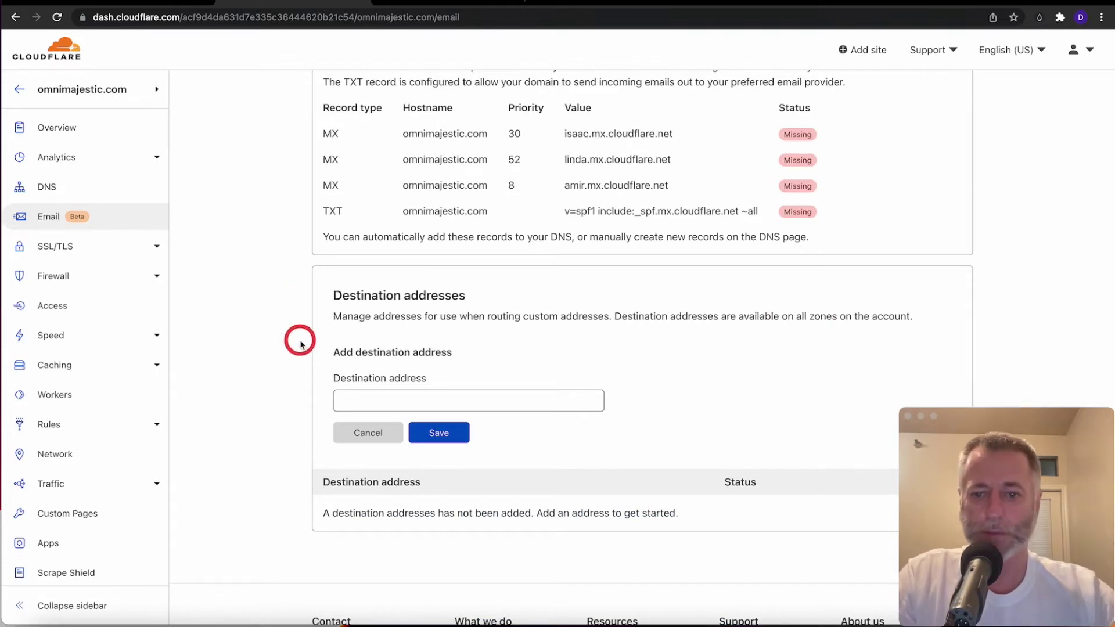
pyautogui.click(354, 399)
pyautogui.click(375, 429)
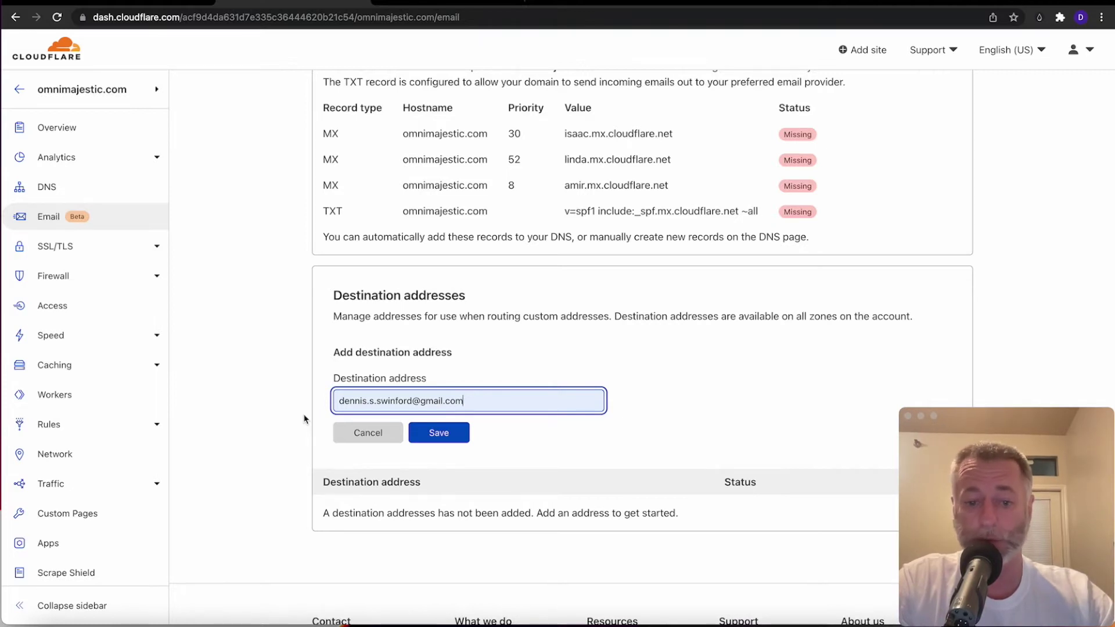
pyautogui.click(381, 389)
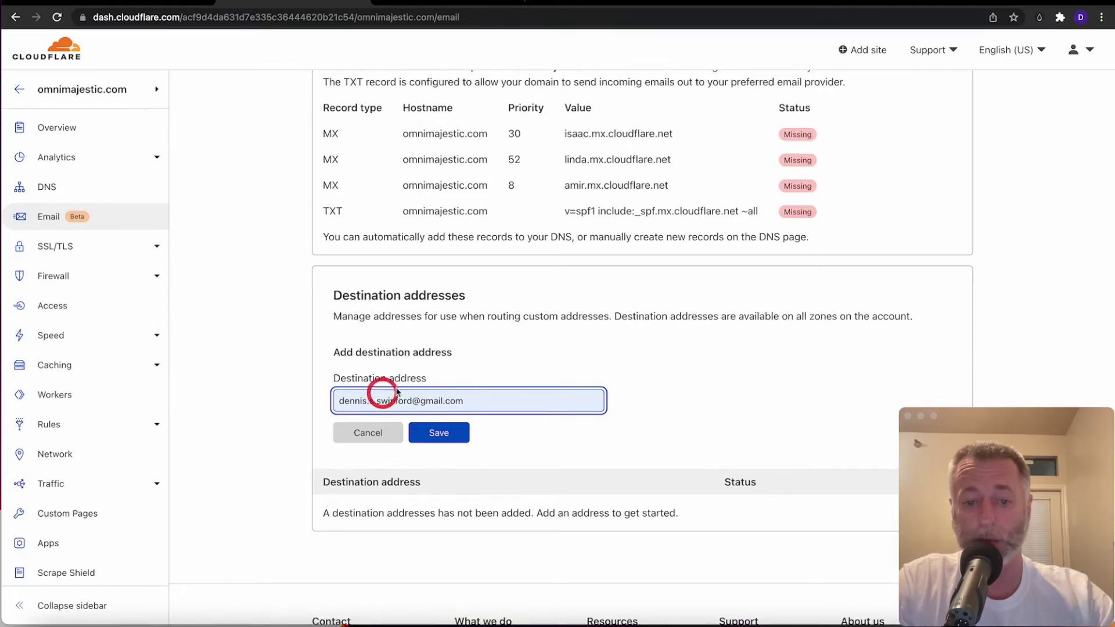
pyautogui.click(445, 442)
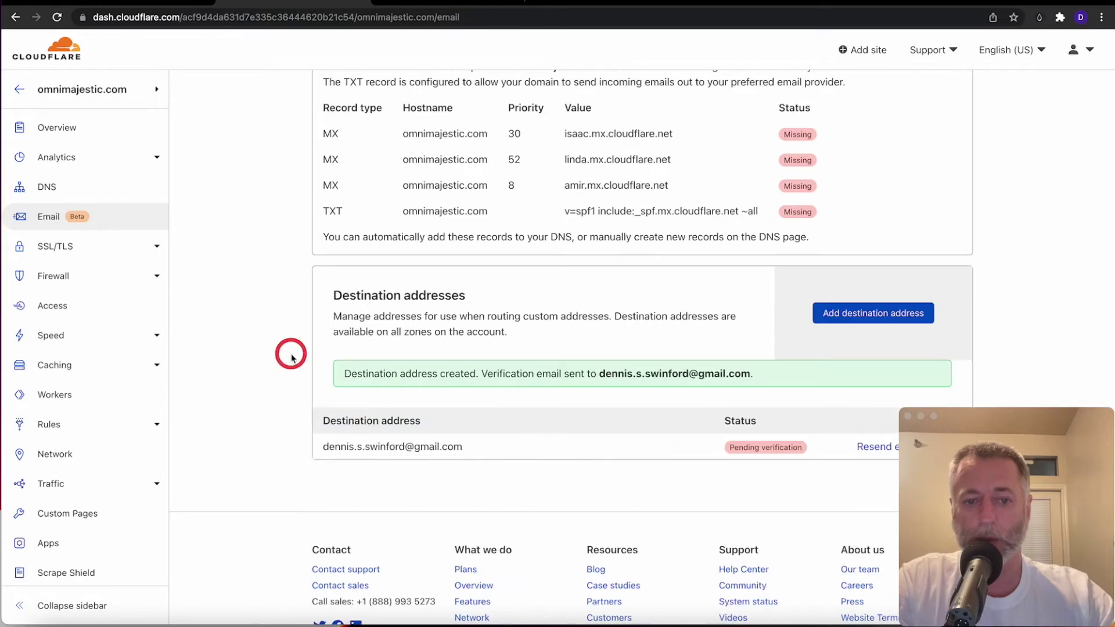
pyautogui.click(279, 342)
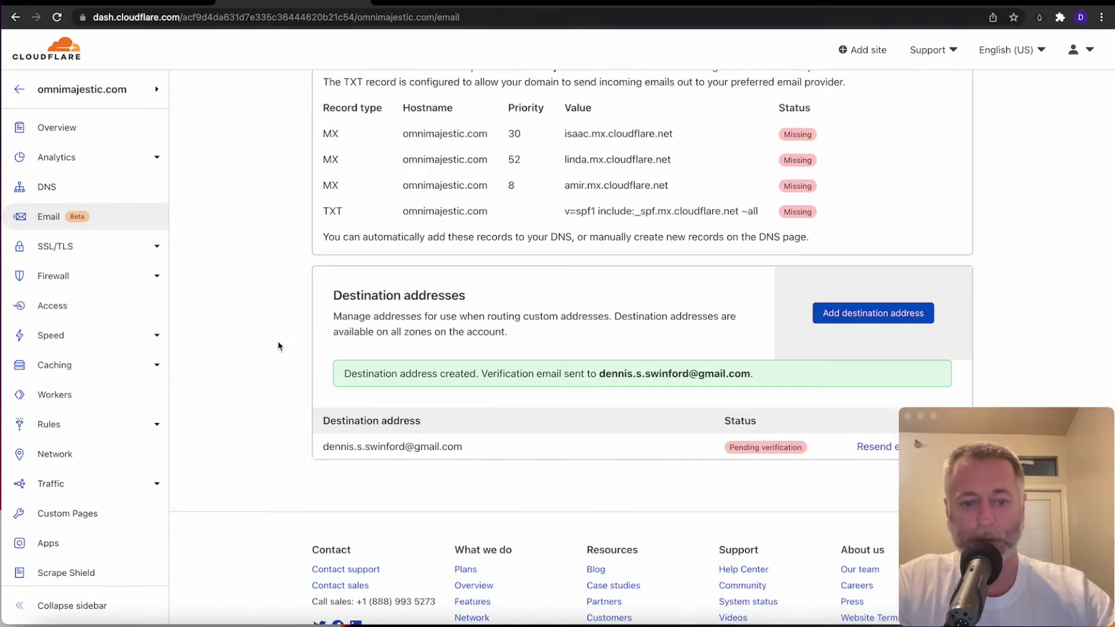
pyautogui.moveTo(237, 330); pyautogui.dragTo(325, 365)
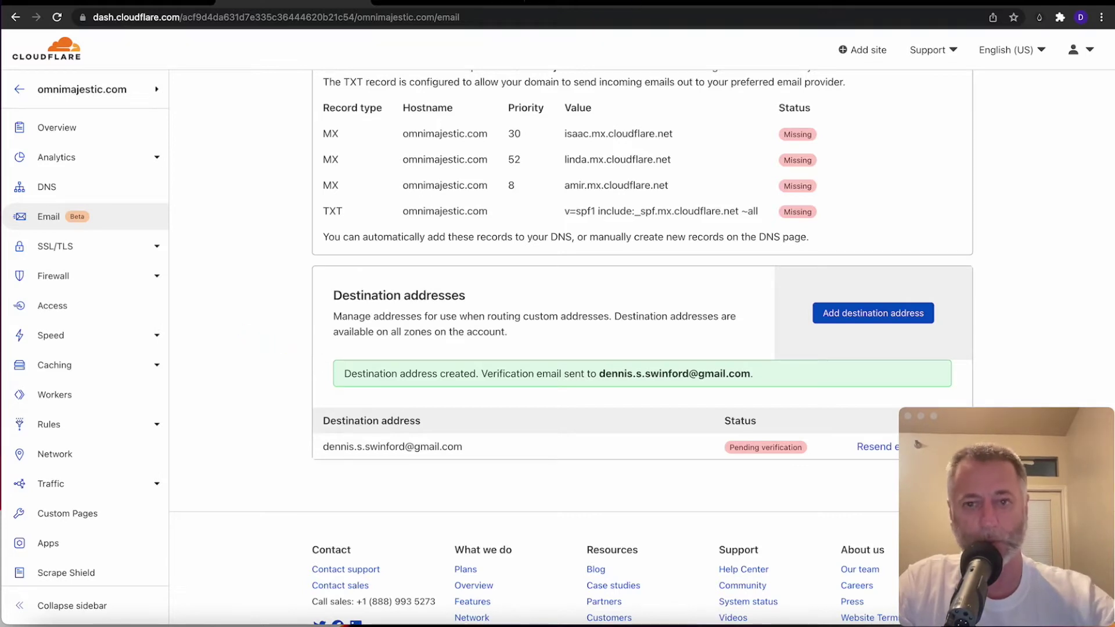
pyautogui.scroll(10, 293, 54)
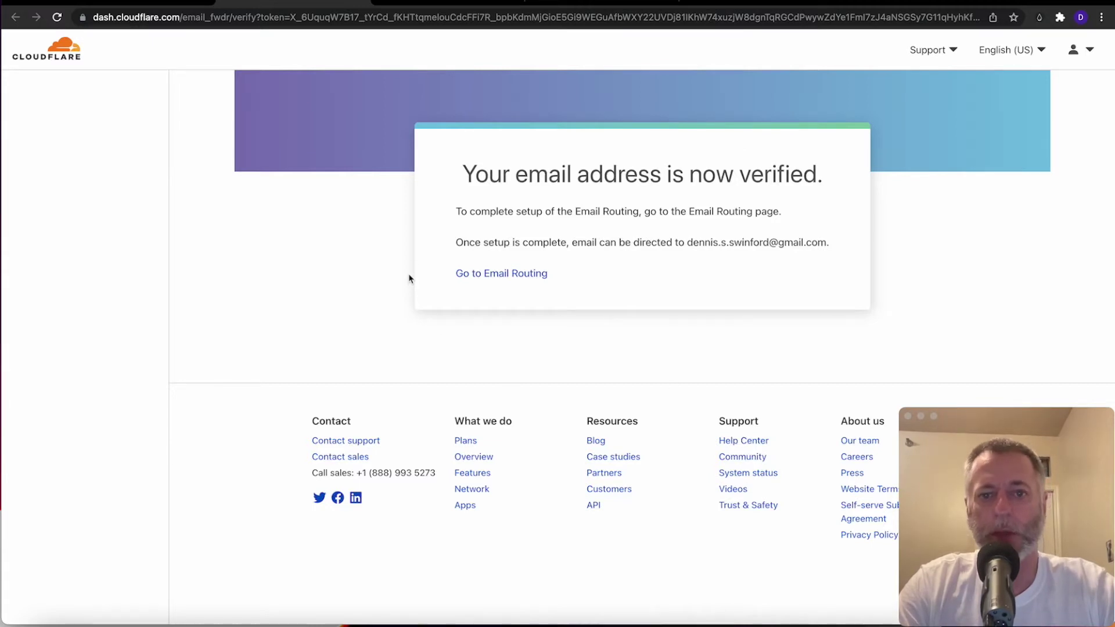
# Return to Email Routing and refresh until the Gmail destination shows Verified
pyautogui.click(469, 2)
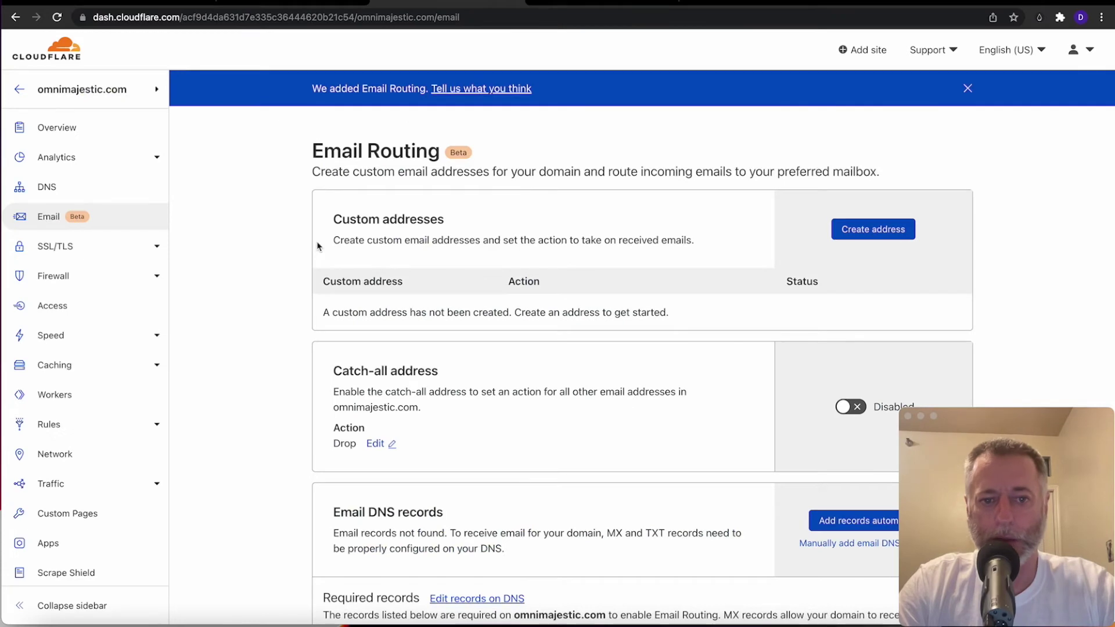
pyautogui.scroll(-1, 318, 246)
pyautogui.scroll(-1, 319, 247)
pyautogui.scroll(-2, 318, 247)
pyautogui.scroll(-2, 318, 247)
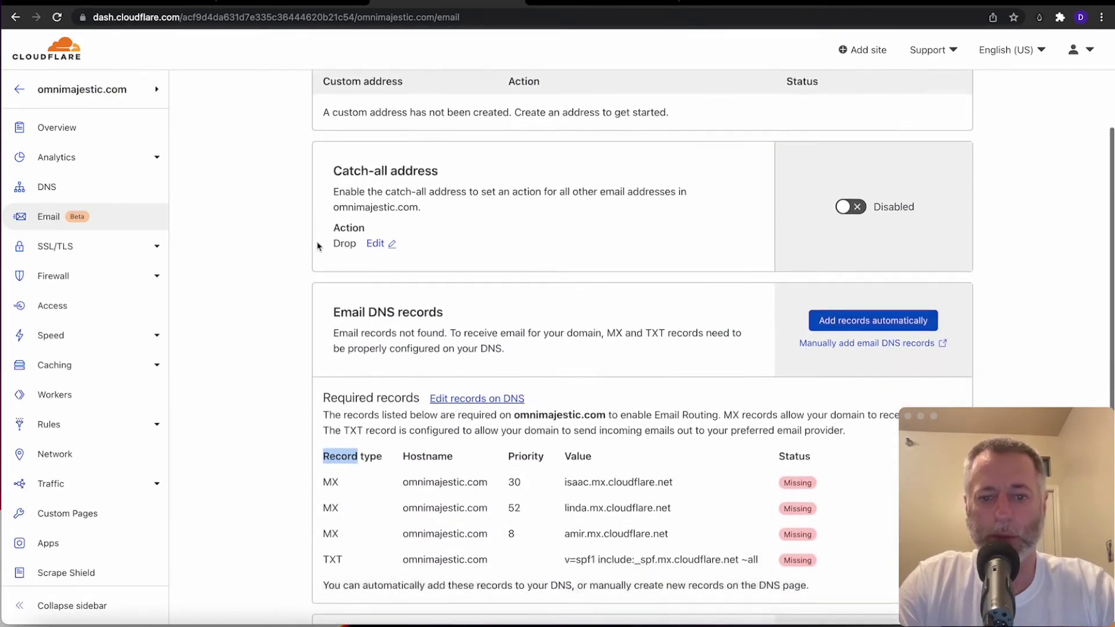
pyautogui.scroll(-3, 317, 247)
pyautogui.scroll(-2, 318, 247)
pyautogui.scroll(-2, 319, 247)
pyautogui.scroll(-1, 318, 247)
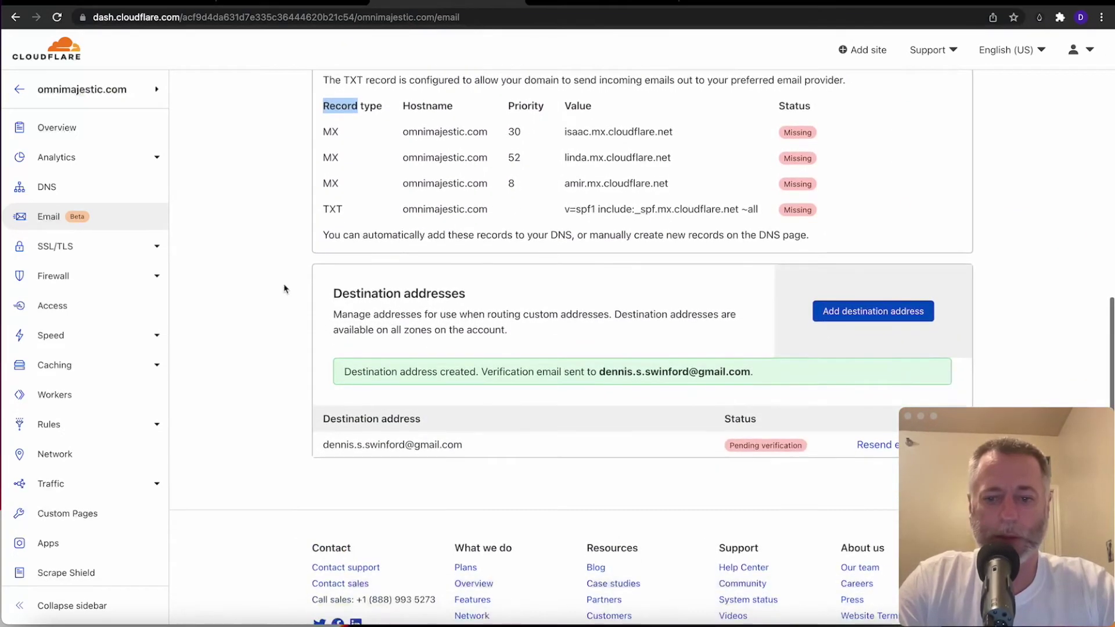
pyautogui.scroll(-3, 354, 433)
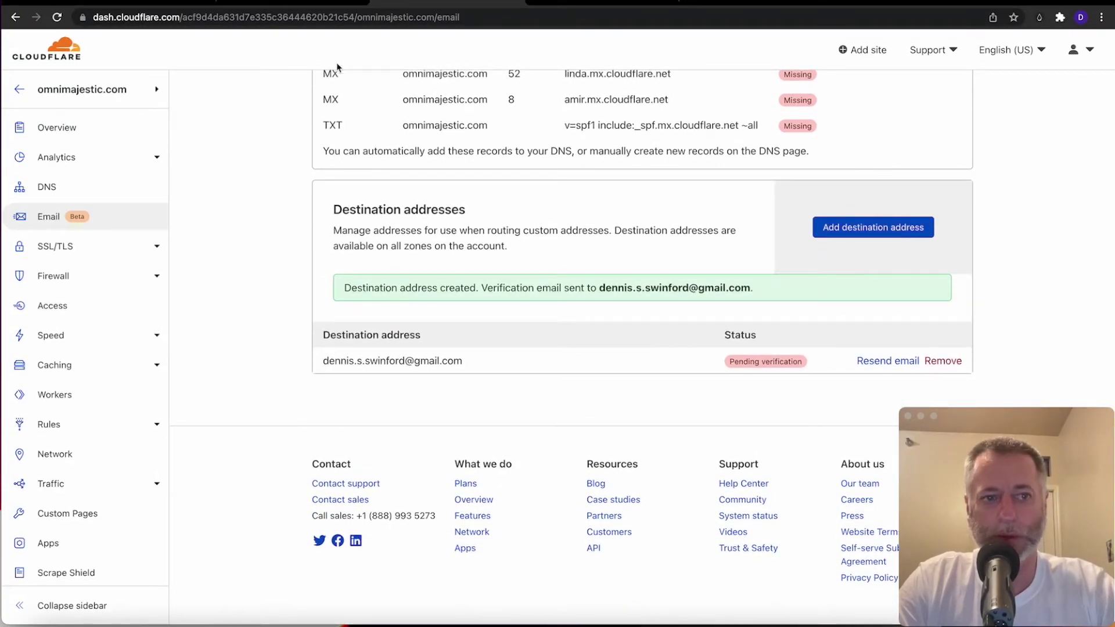
pyautogui.click(56, 16)
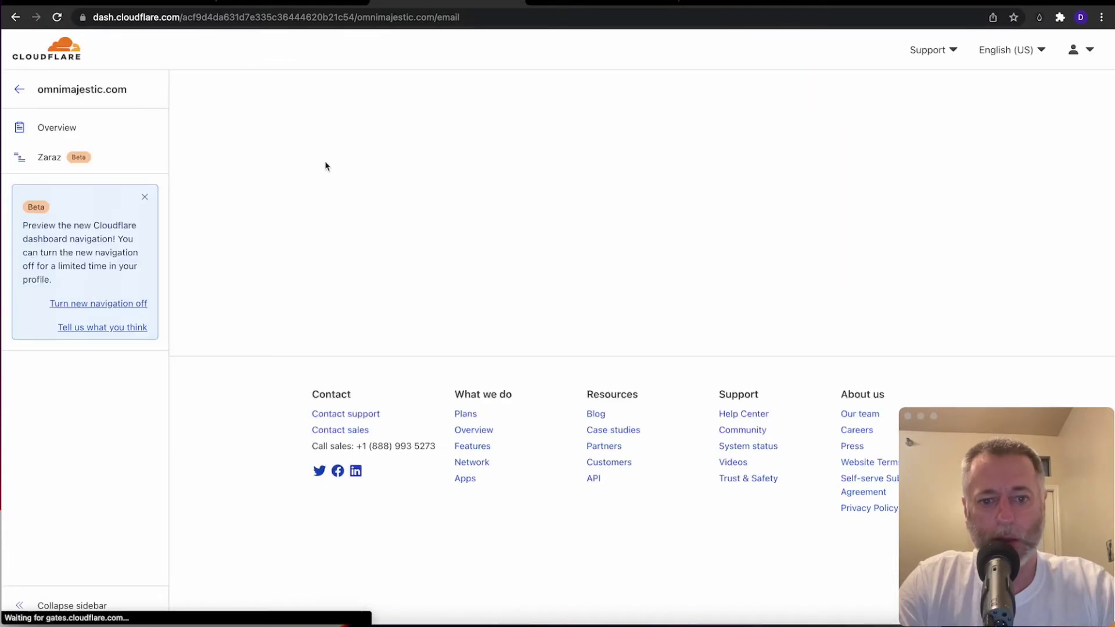
pyautogui.scroll(-8, 348, 171)
pyautogui.scroll(-10, 333, 170)
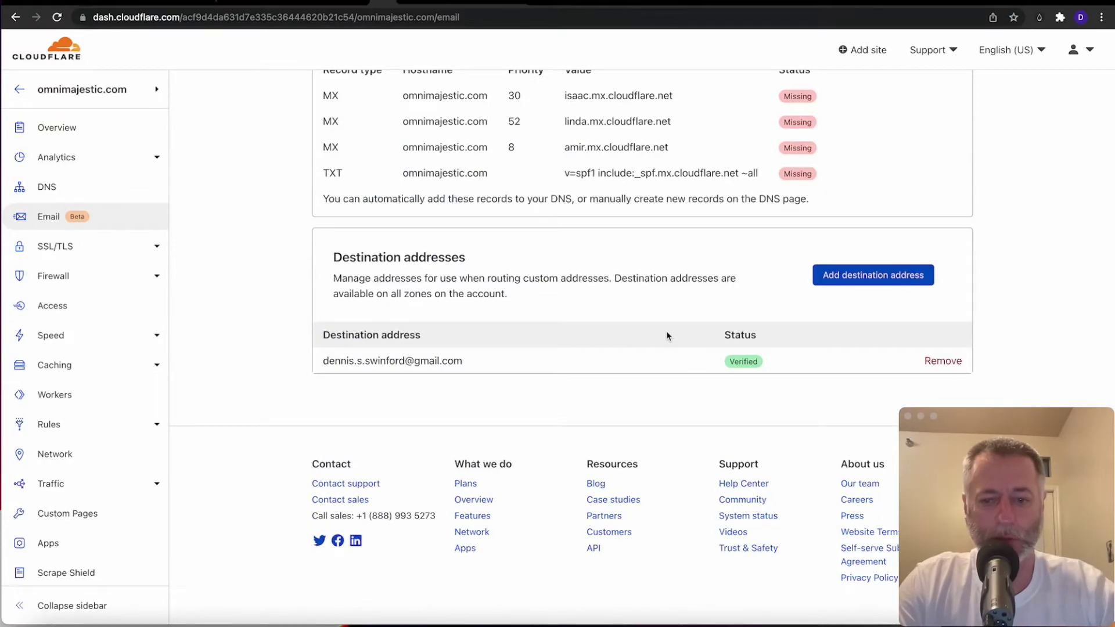
pyautogui.moveTo(669, 335); pyautogui.dragTo(717, 366)
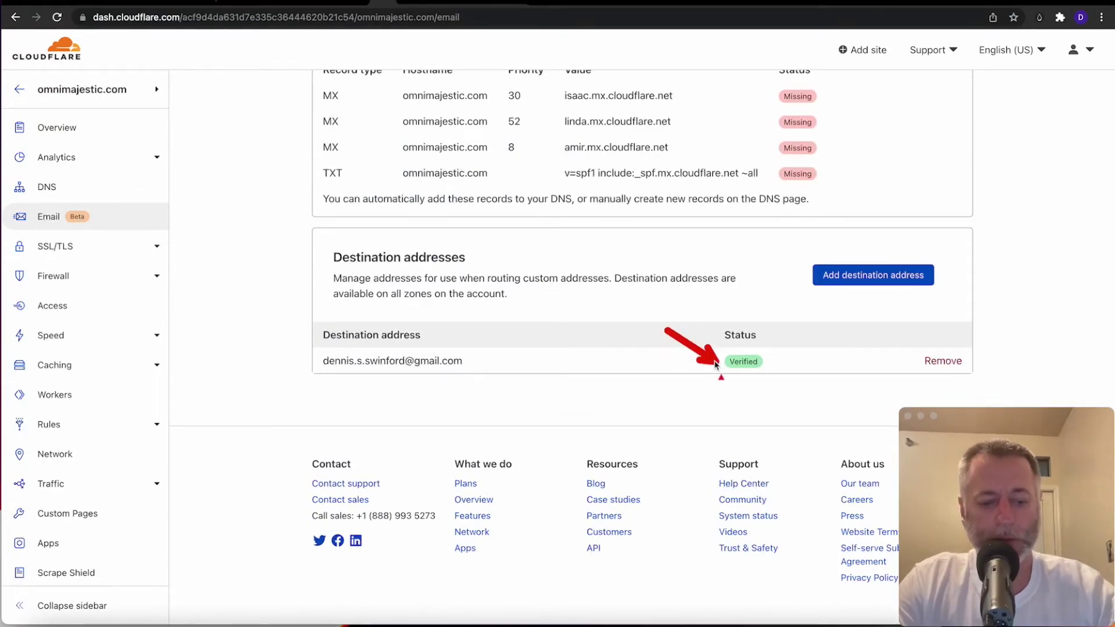
pyautogui.press('super+r')
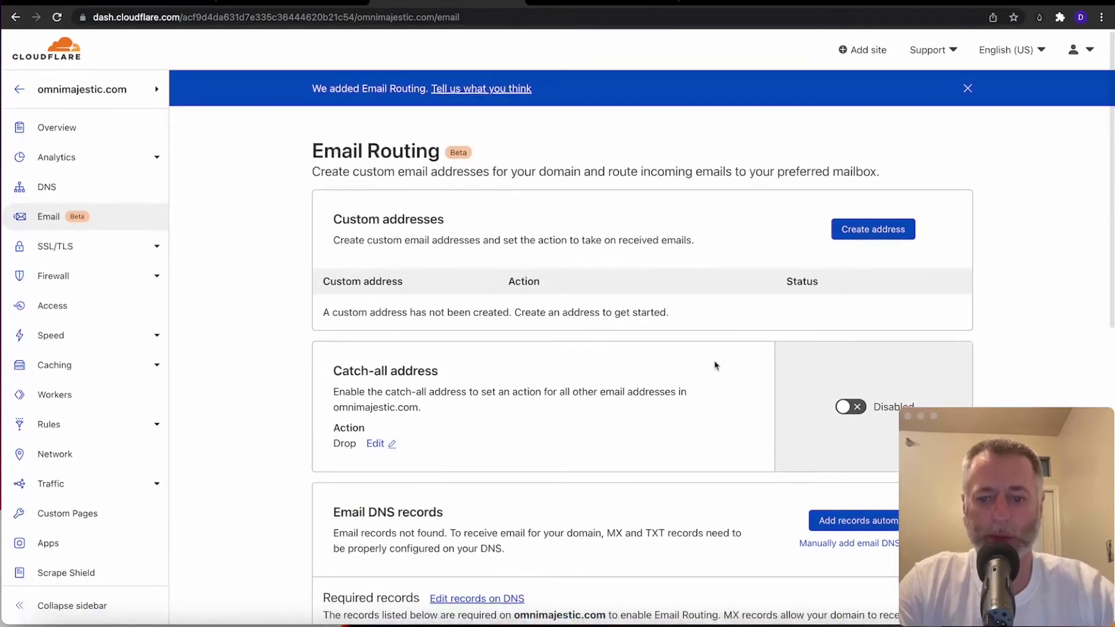
pyautogui.scroll(-5, 715, 366)
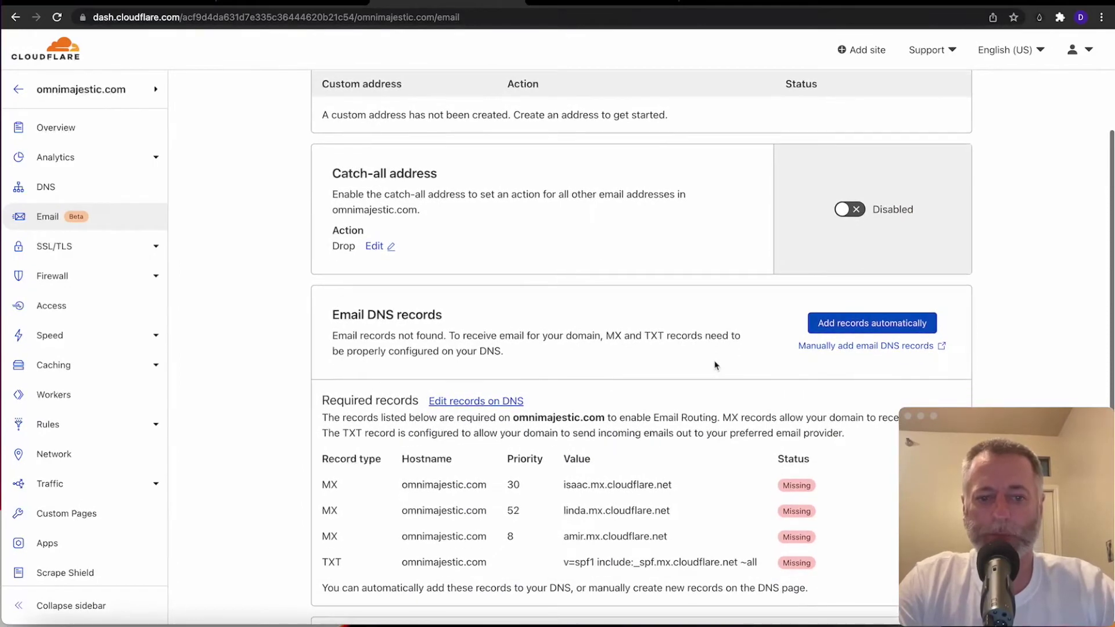
pyautogui.scroll(-3, 716, 366)
pyautogui.scroll(-1, 720, 367)
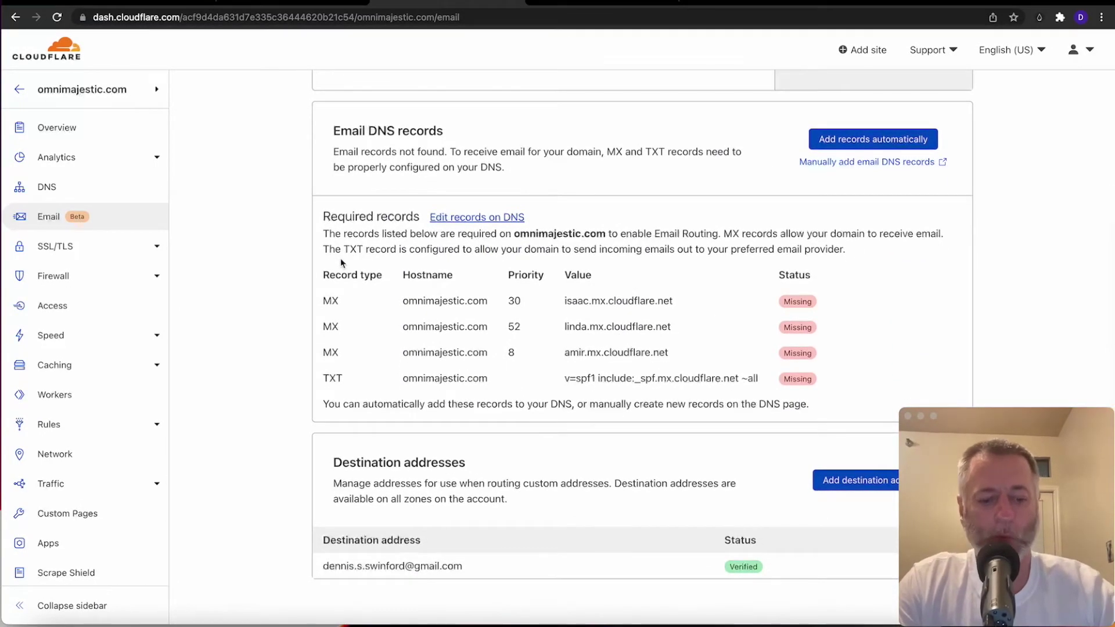
# Scroll to Email DNS records and begin adding the missing MX and TXT records
pyautogui.moveTo(249, 184); pyautogui.dragTo(306, 211)
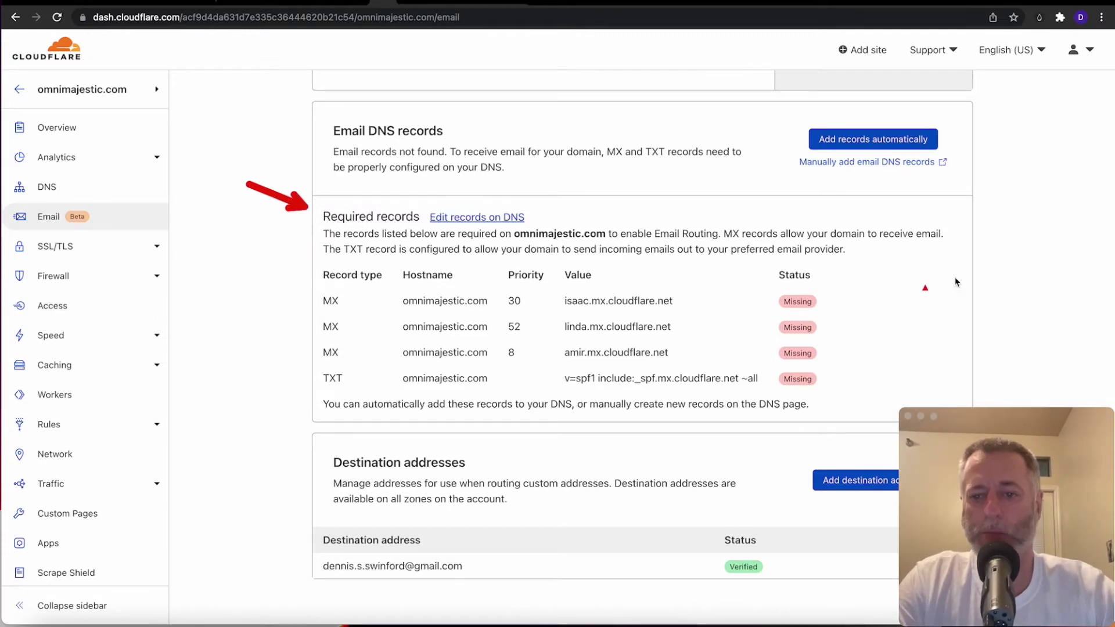
pyautogui.moveTo(959, 281); pyautogui.dragTo(844, 303)
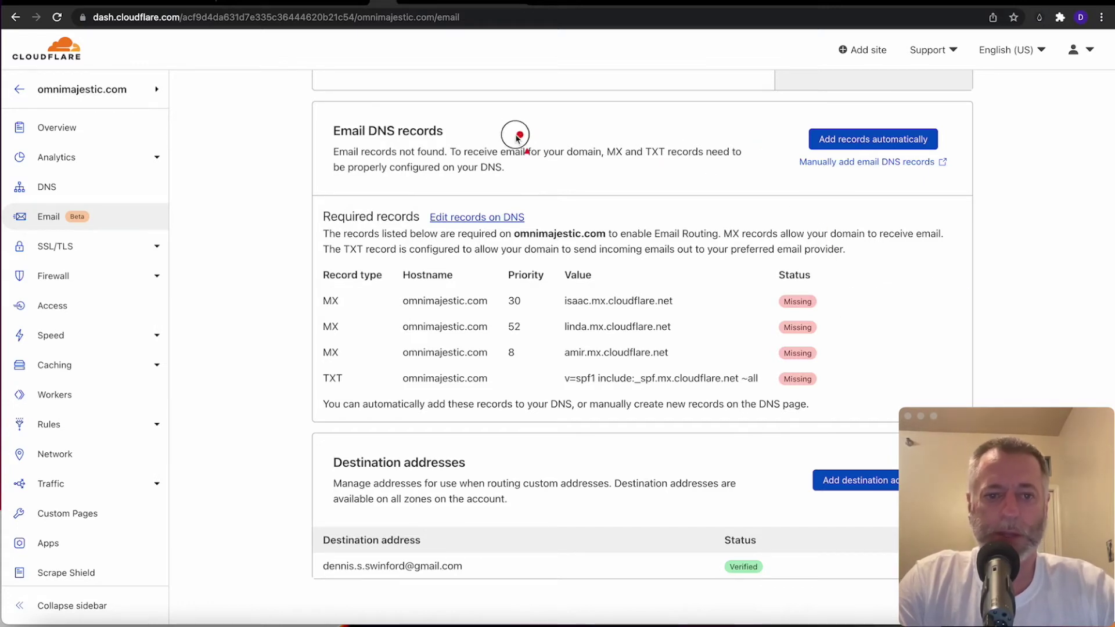
pyautogui.moveTo(517, 136); pyautogui.dragTo(461, 137)
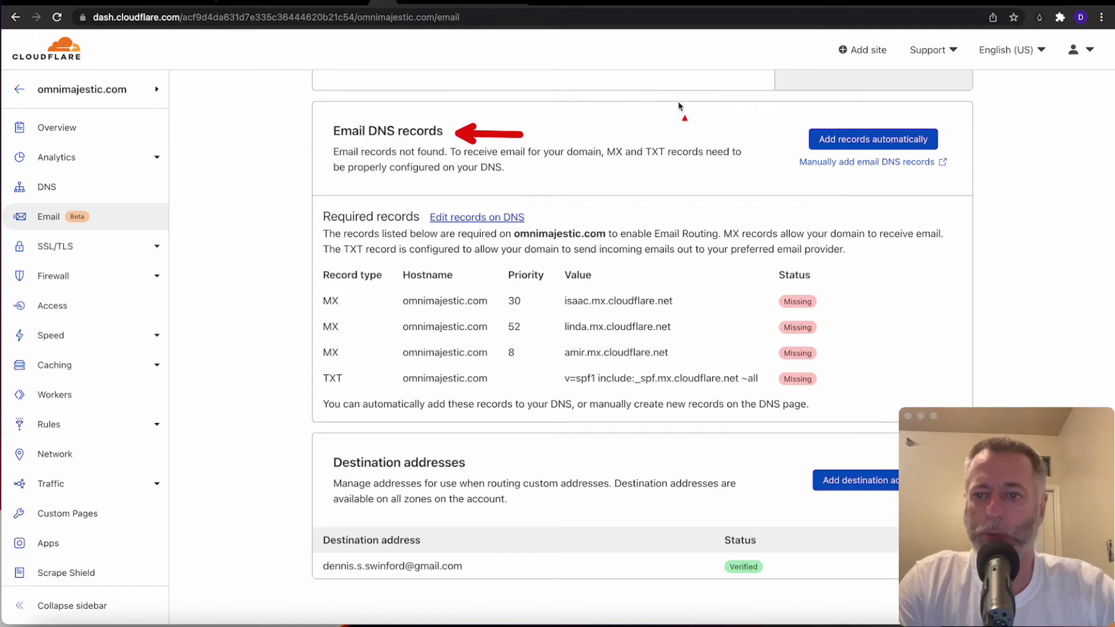
pyautogui.moveTo(684, 102); pyautogui.dragTo(800, 138)
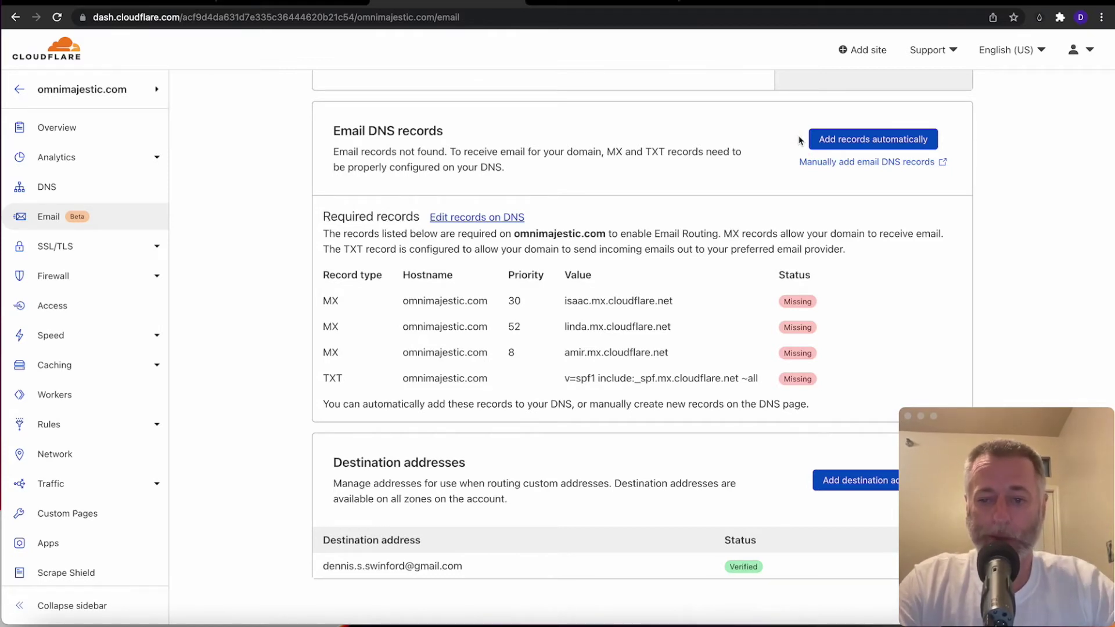
pyautogui.click(844, 141)
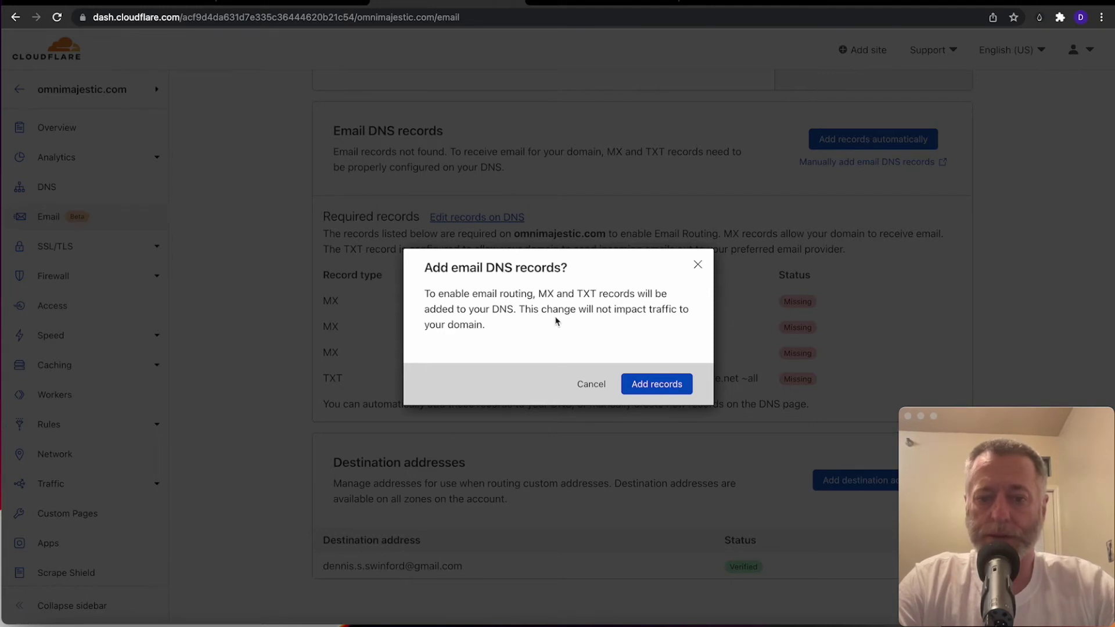
# Confirm adding the MX and TXT records so Email Routing becomes enabled
pyautogui.click(663, 391)
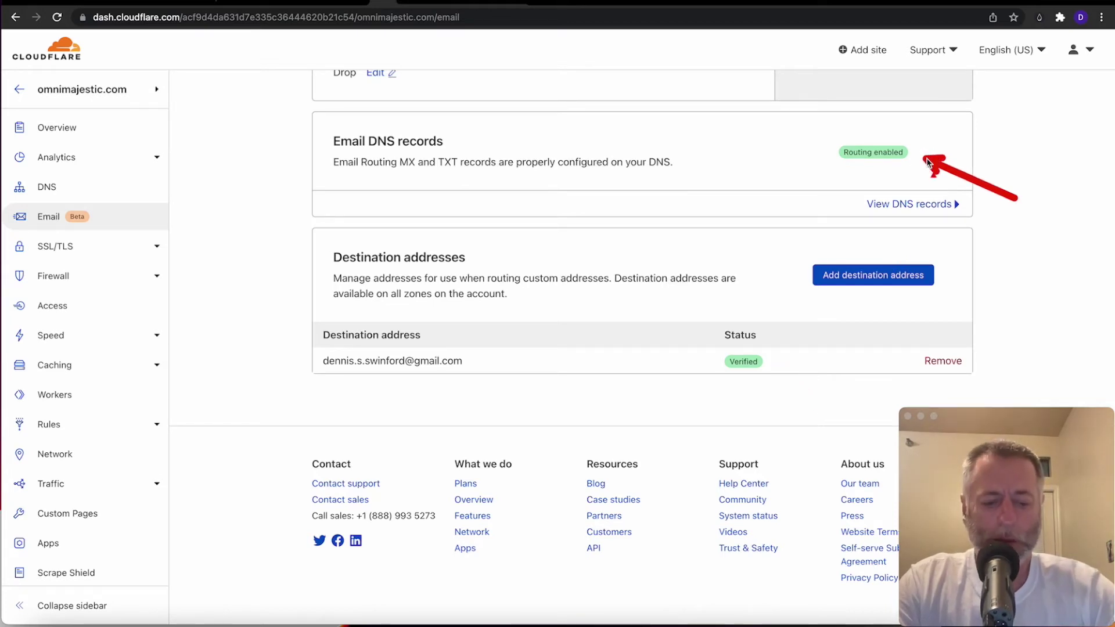
pyautogui.scroll(5, 830, 191)
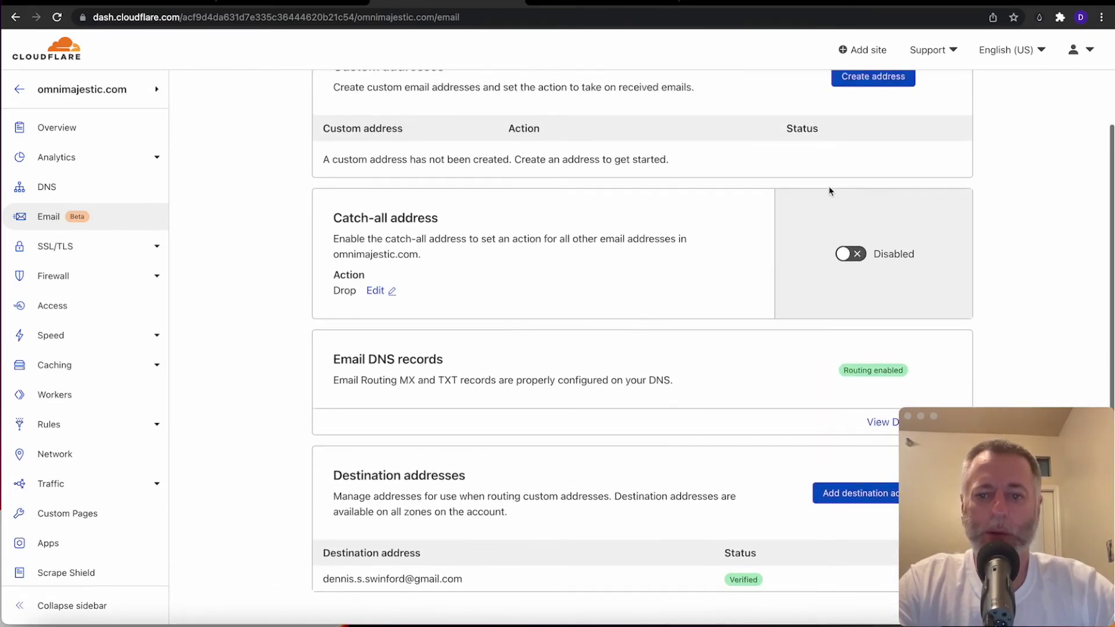
pyautogui.scroll(1, 830, 191)
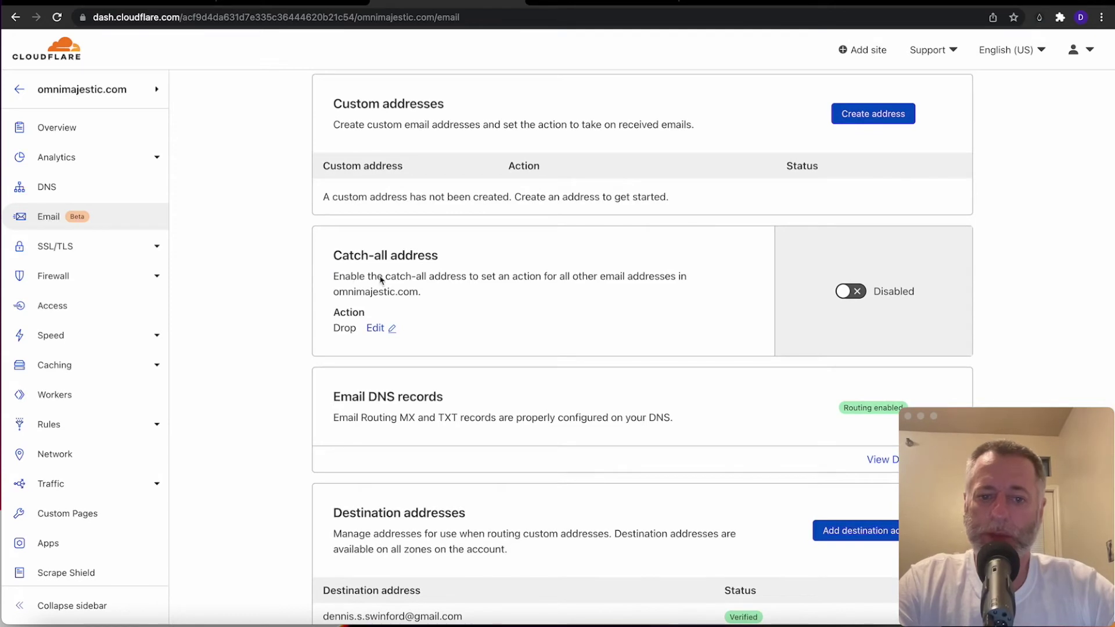
pyautogui.scroll(2, 343, 111)
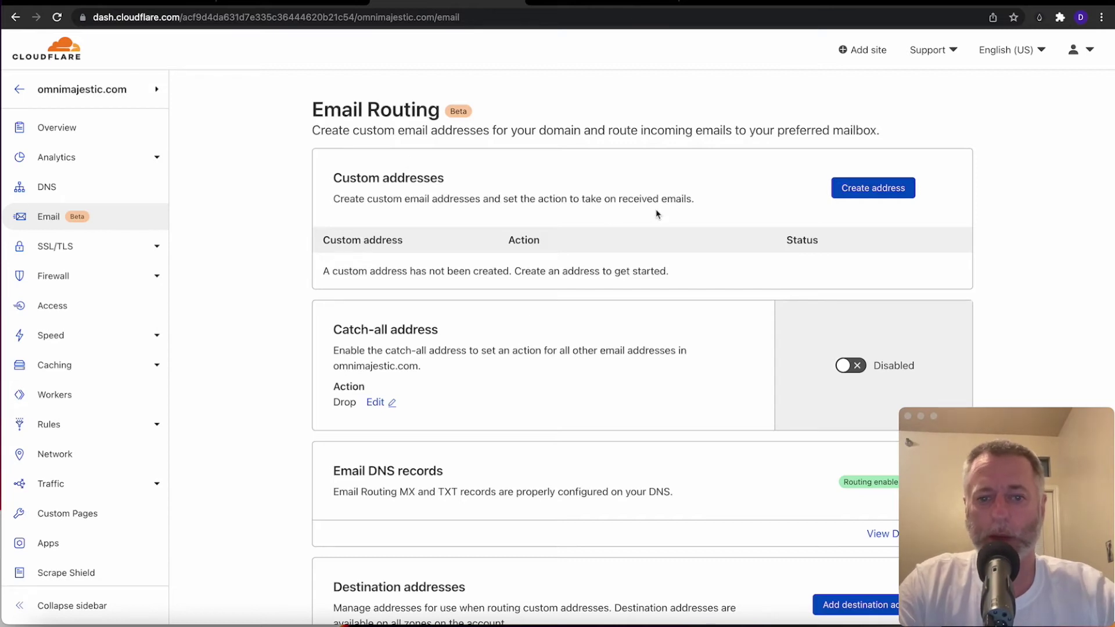
# Start a new custom address and keep 'Send to' as its action
pyautogui.click(851, 191)
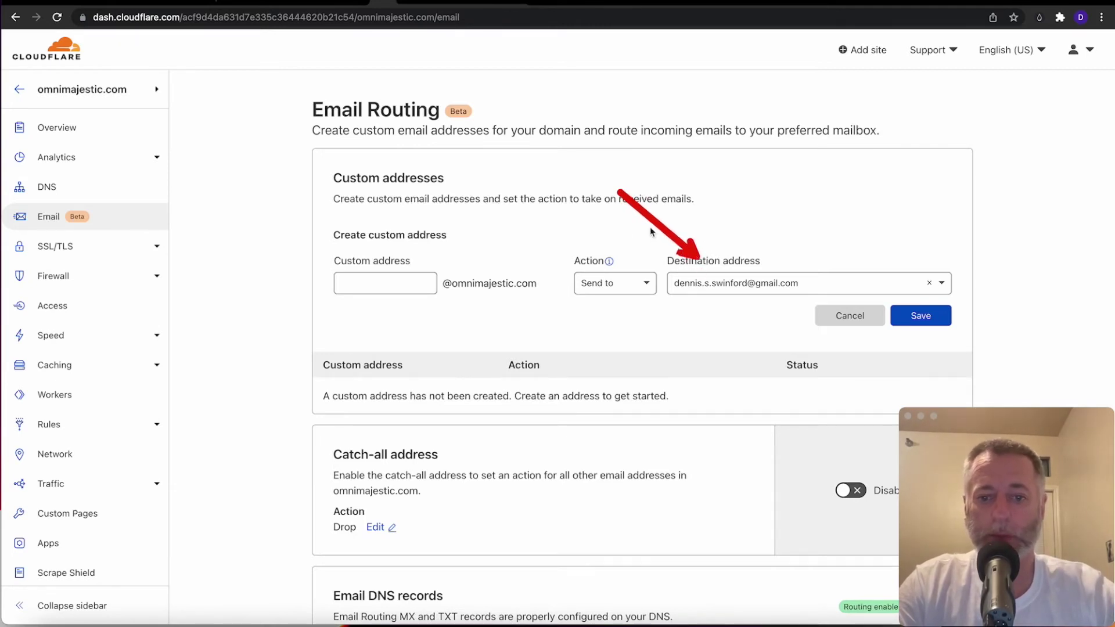
pyautogui.moveTo(611, 218); pyautogui.dragTo(610, 250)
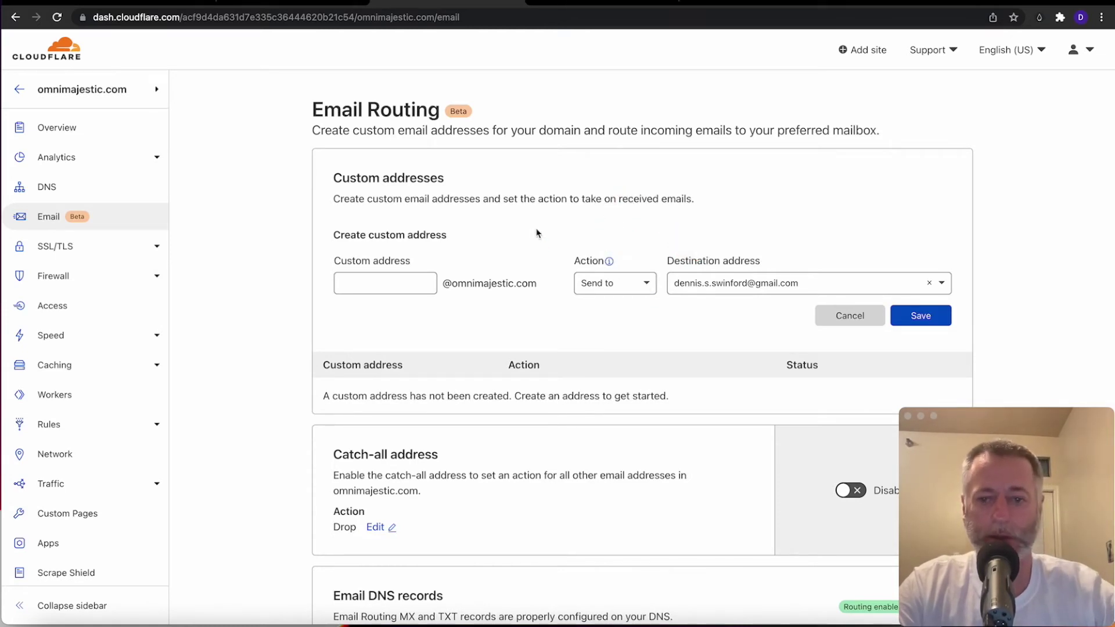
pyautogui.click(647, 287)
pyautogui.moveTo(610, 262)
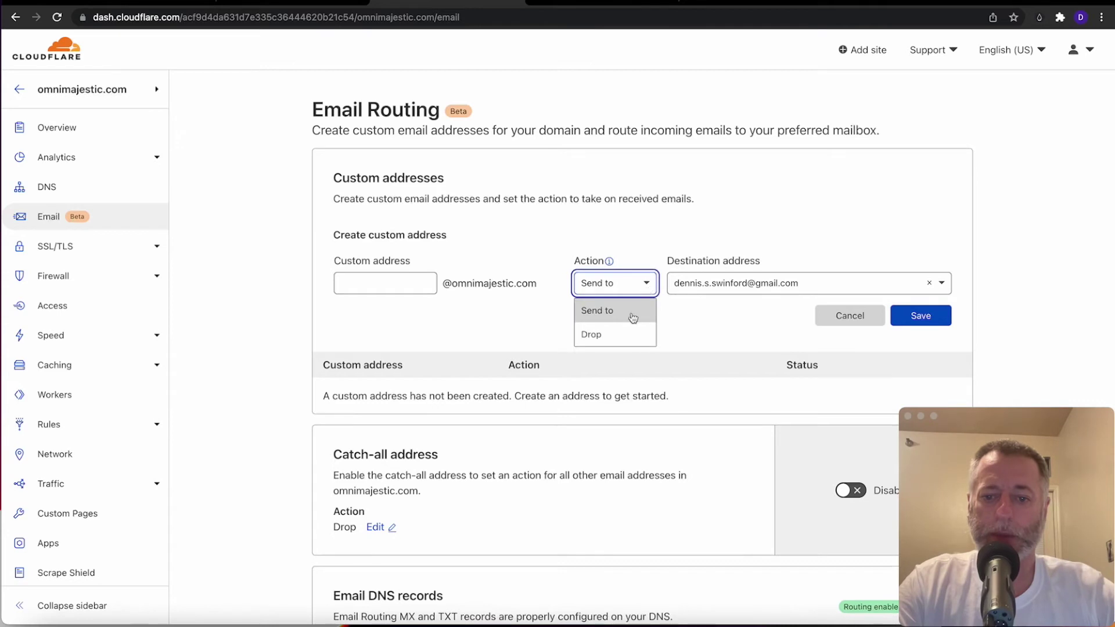
pyautogui.click(603, 247)
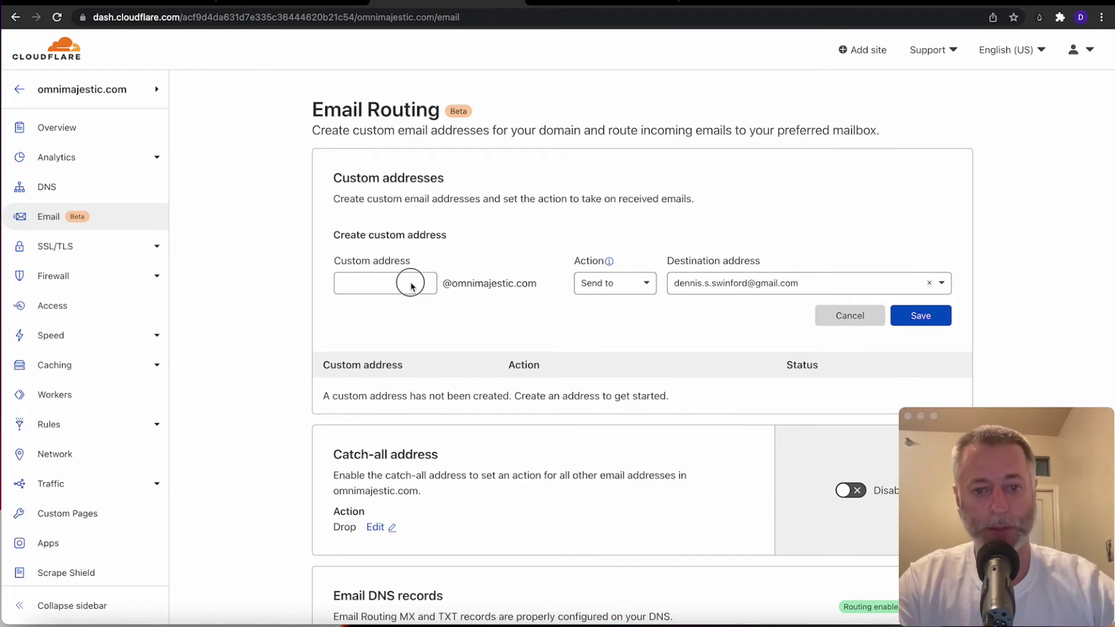
pyautogui.click(410, 282)
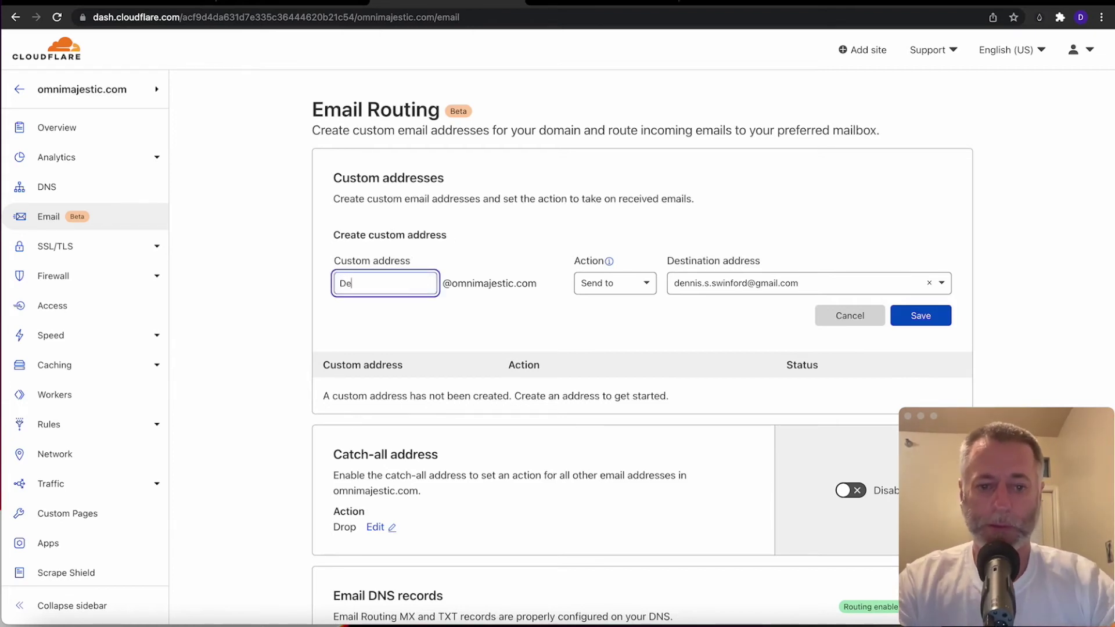
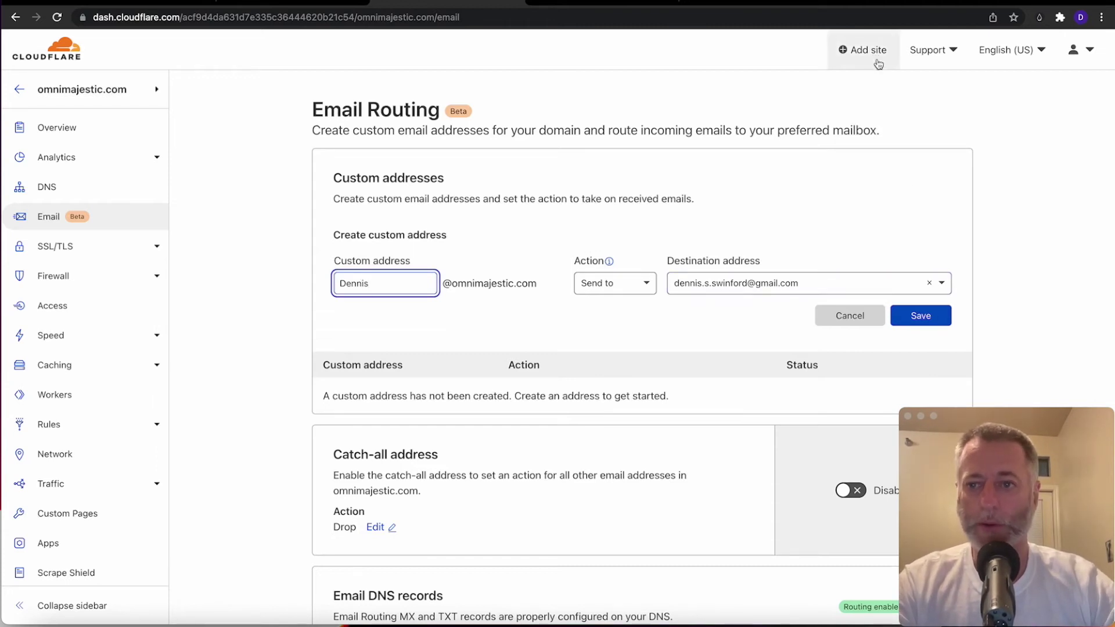
pyautogui.click(918, 316)
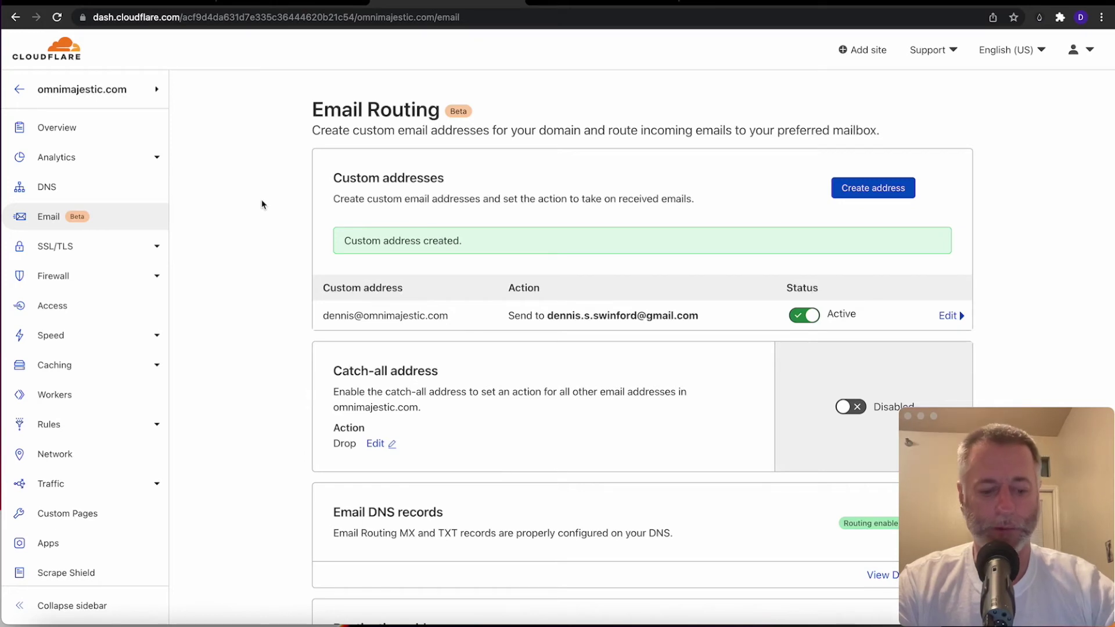
pyautogui.click(205, 163)
pyautogui.moveTo(206, 164); pyautogui.dragTo(347, 276)
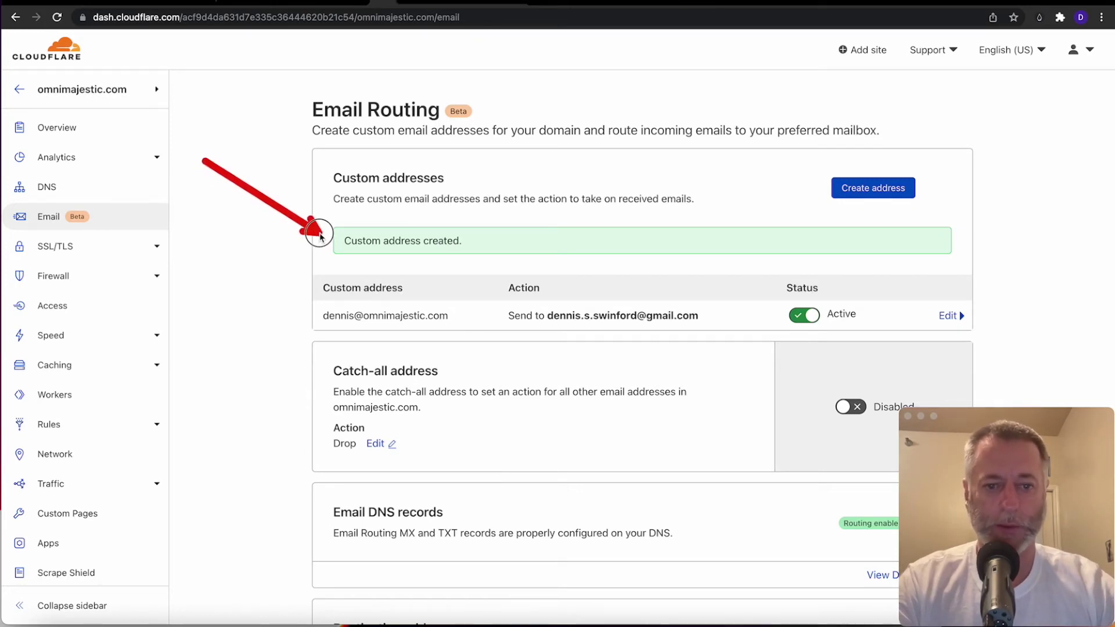
pyautogui.moveTo(446, 162); pyautogui.dragTo(578, 306)
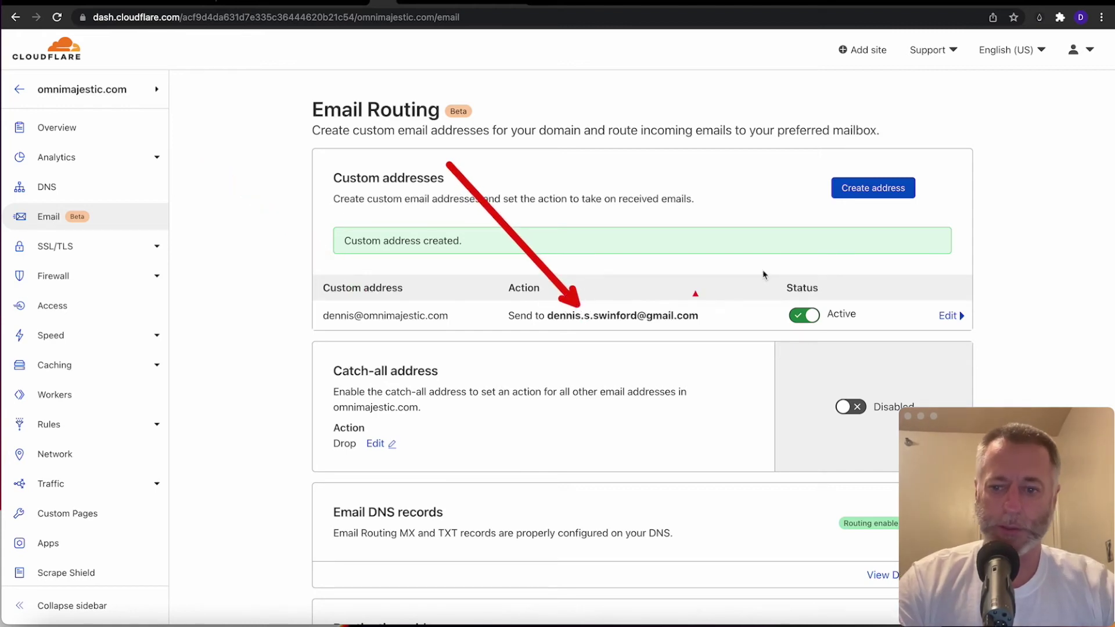
pyautogui.moveTo(902, 281); pyautogui.dragTo(865, 304)
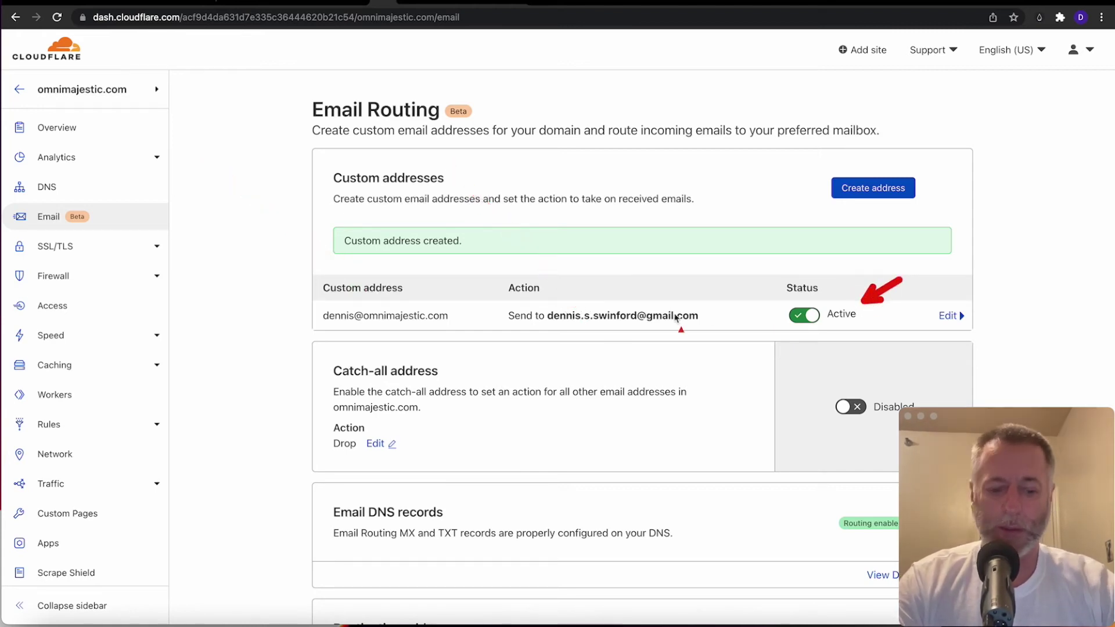
pyautogui.scroll(-3, 675, 318)
pyautogui.scroll(-3, 675, 318)
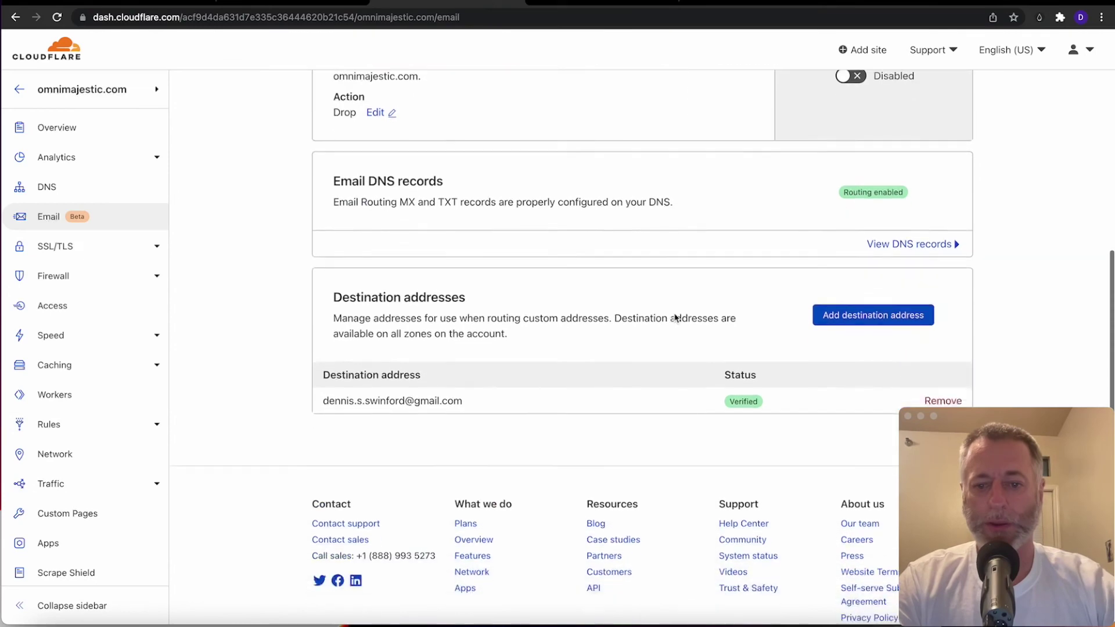
pyautogui.scroll(5, 675, 319)
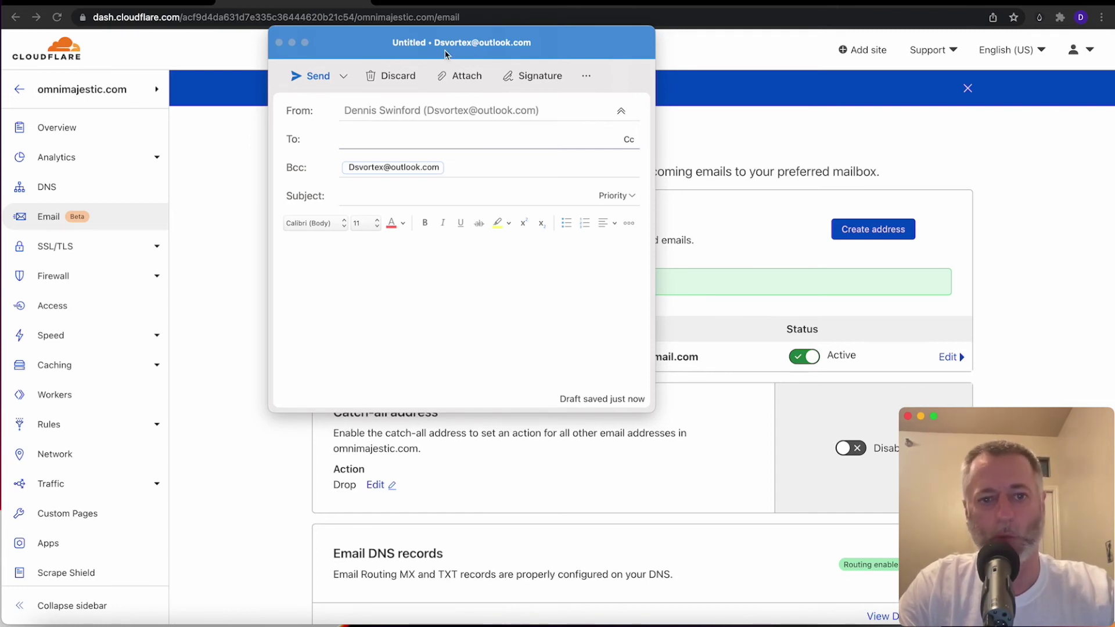
# Send a 'Test 2022' email from Outlook to the omnimajestic.com address
pyautogui.click(392, 144)
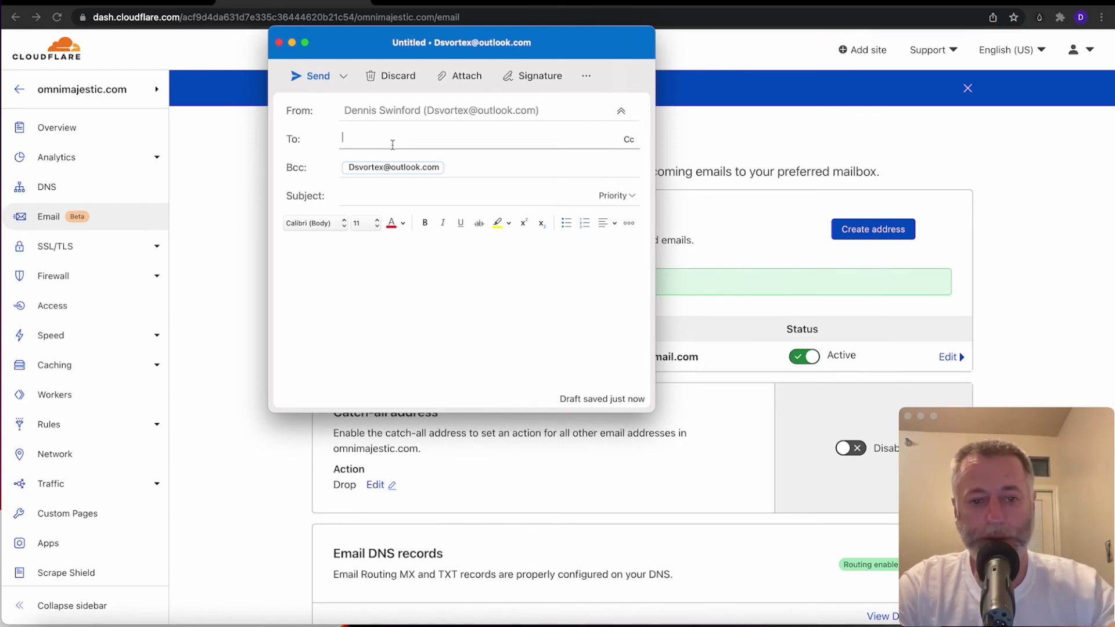
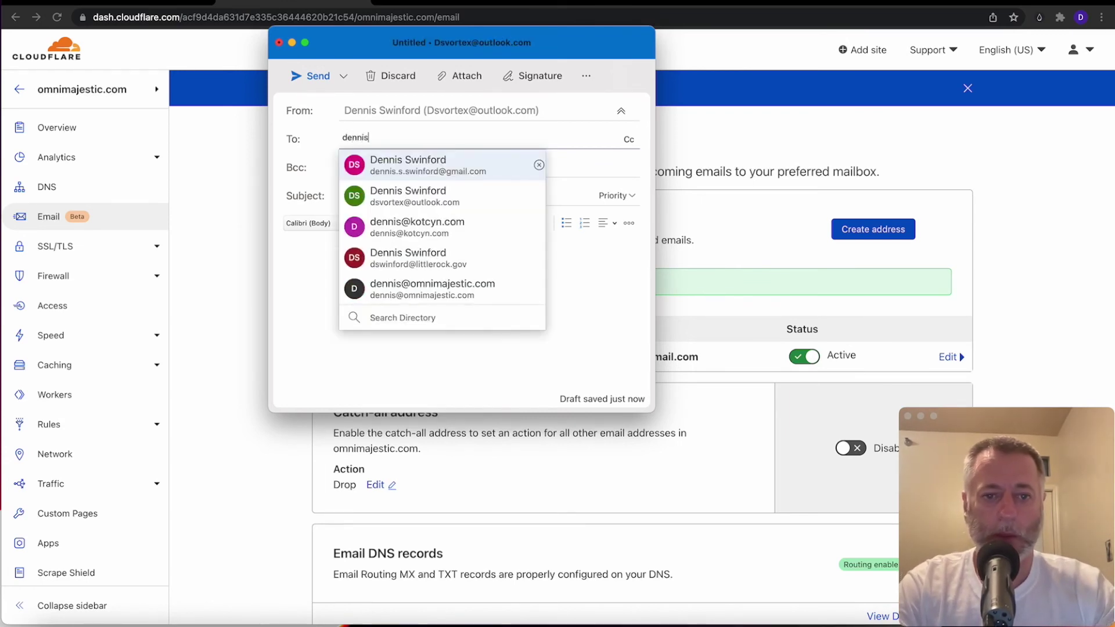
pyautogui.click(393, 193)
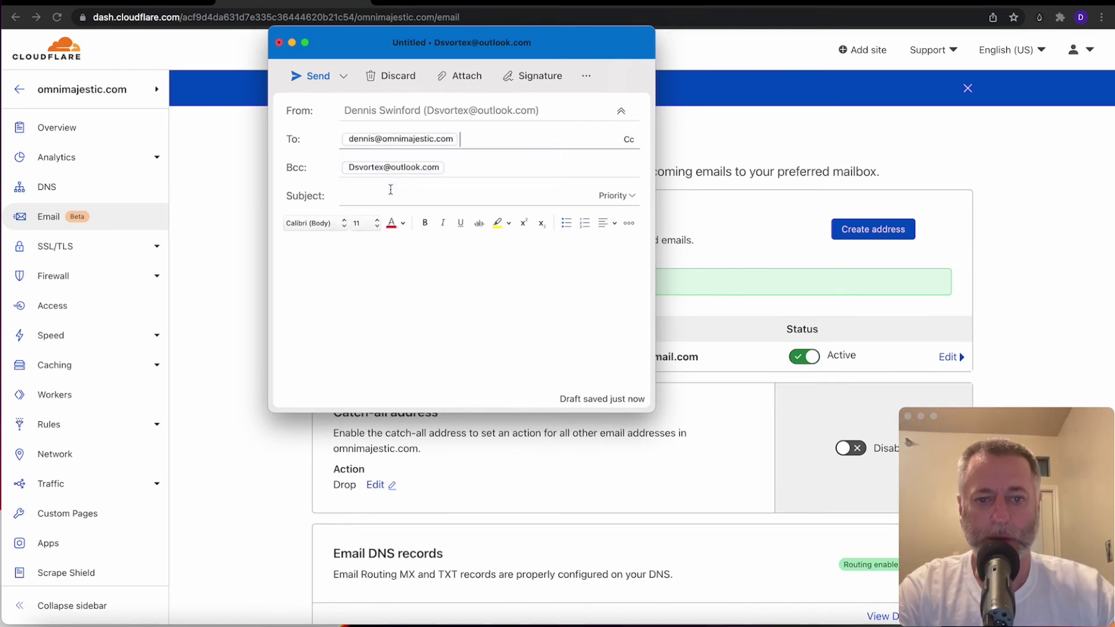
pyautogui.click(376, 188)
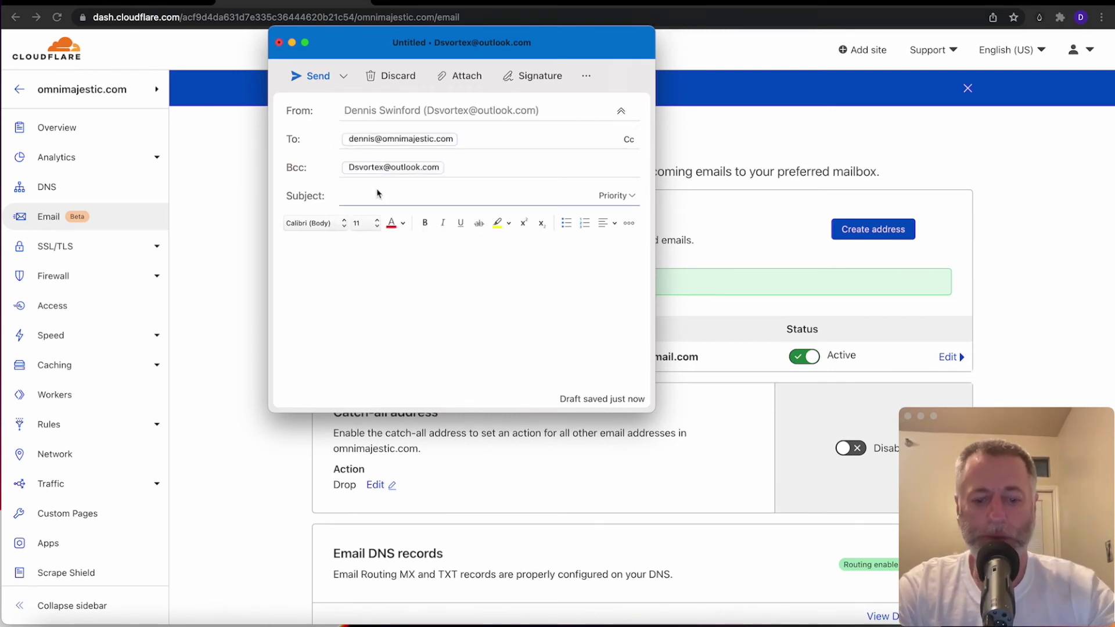
pyautogui.write('Test ')
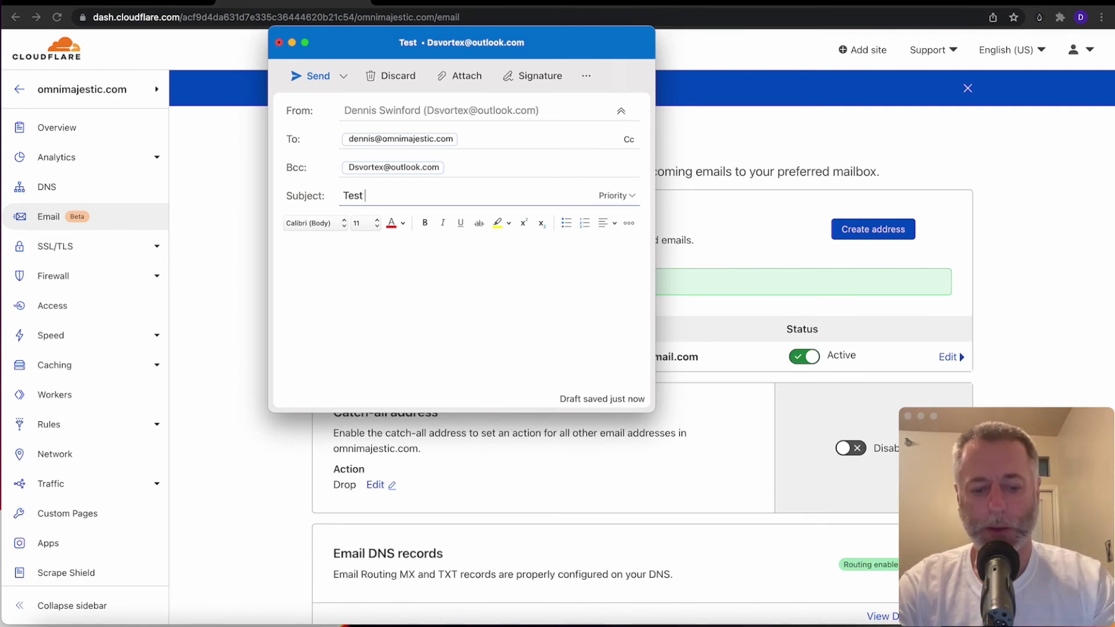
pyautogui.write('2022')
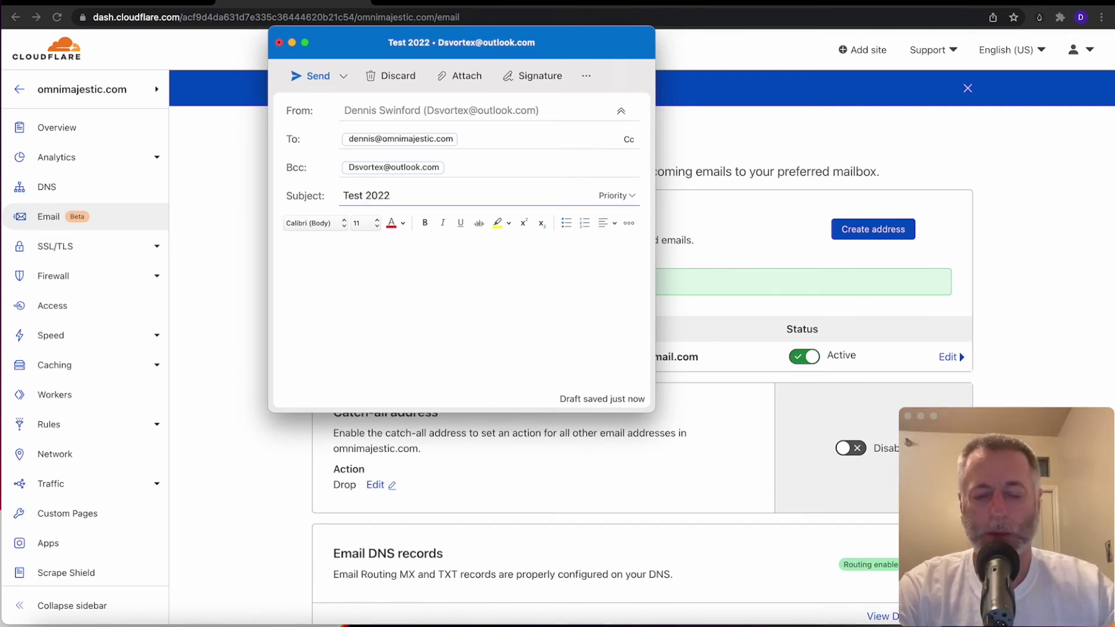
pyautogui.click(352, 252)
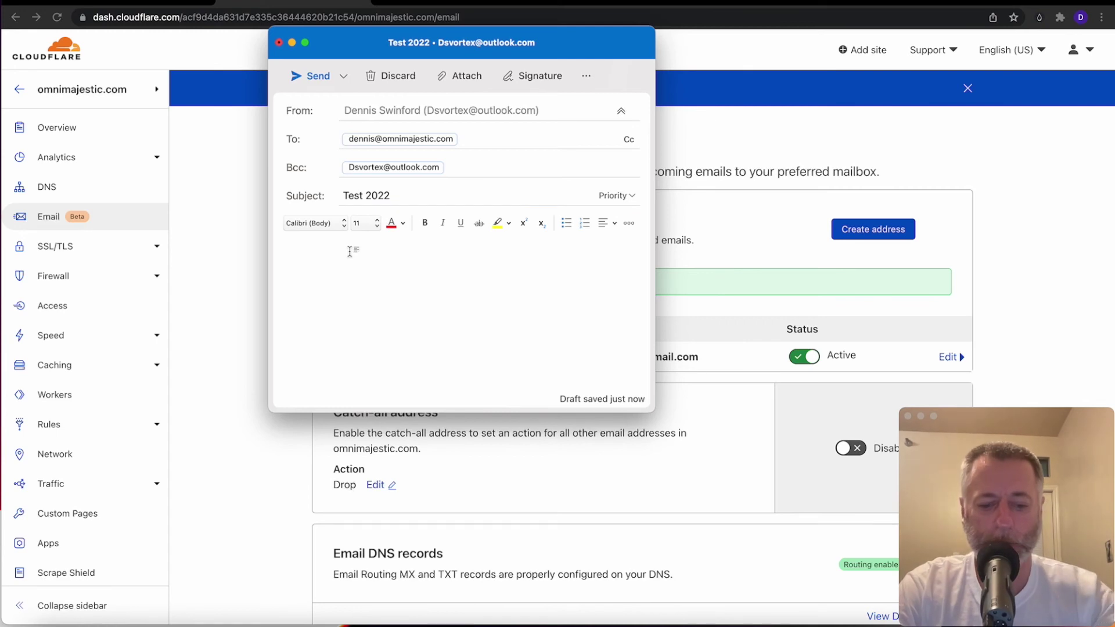
pyautogui.write('Test ')
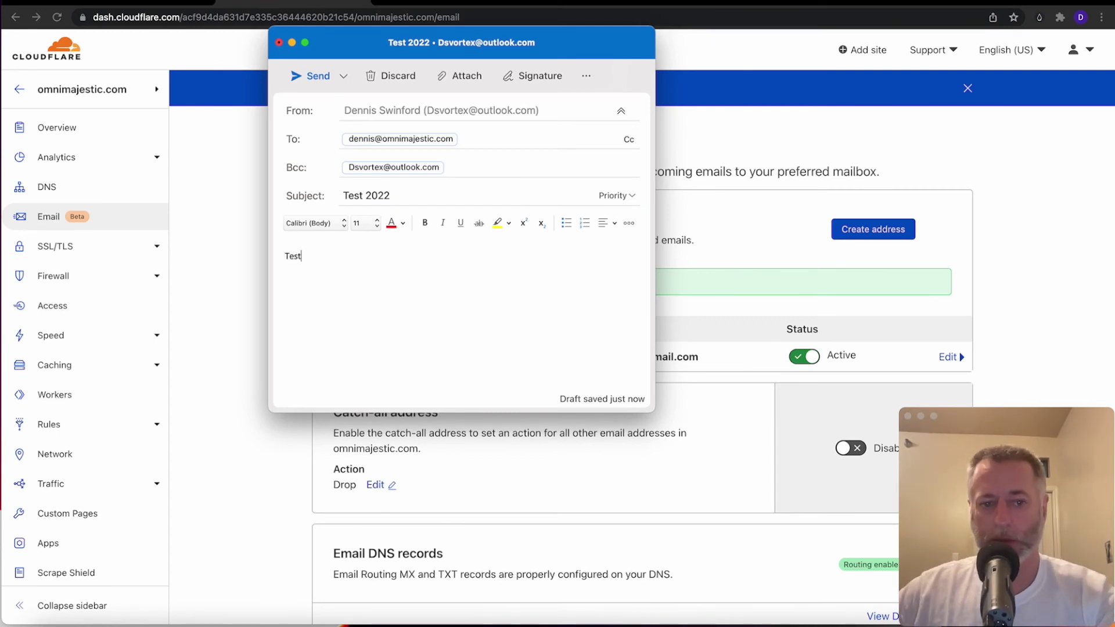
pyautogui.write('2022')
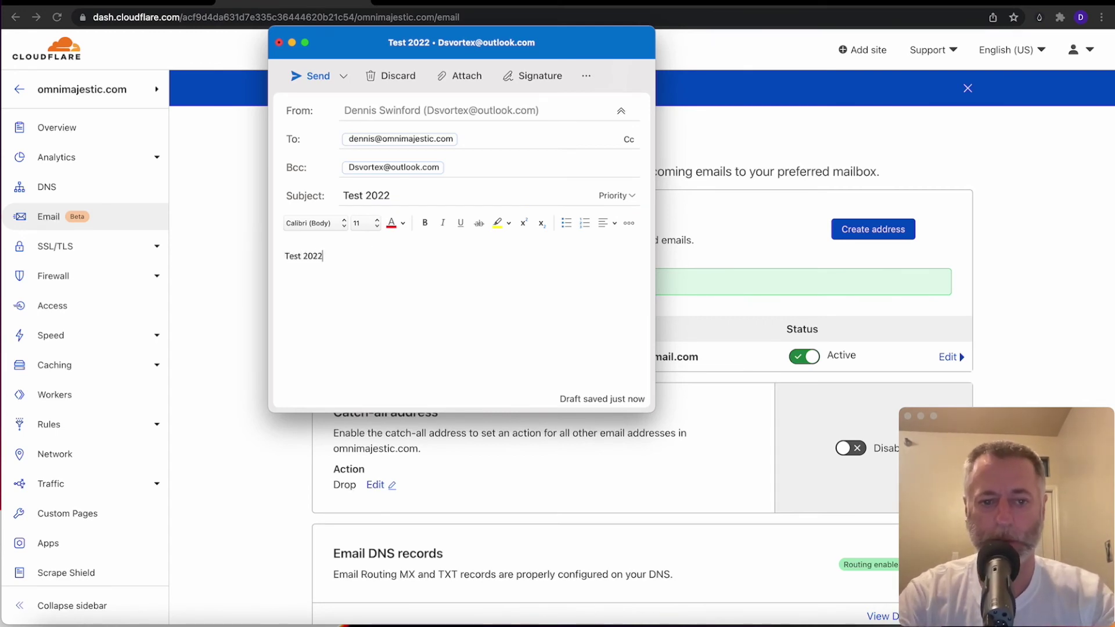
pyautogui.click(652, 1)
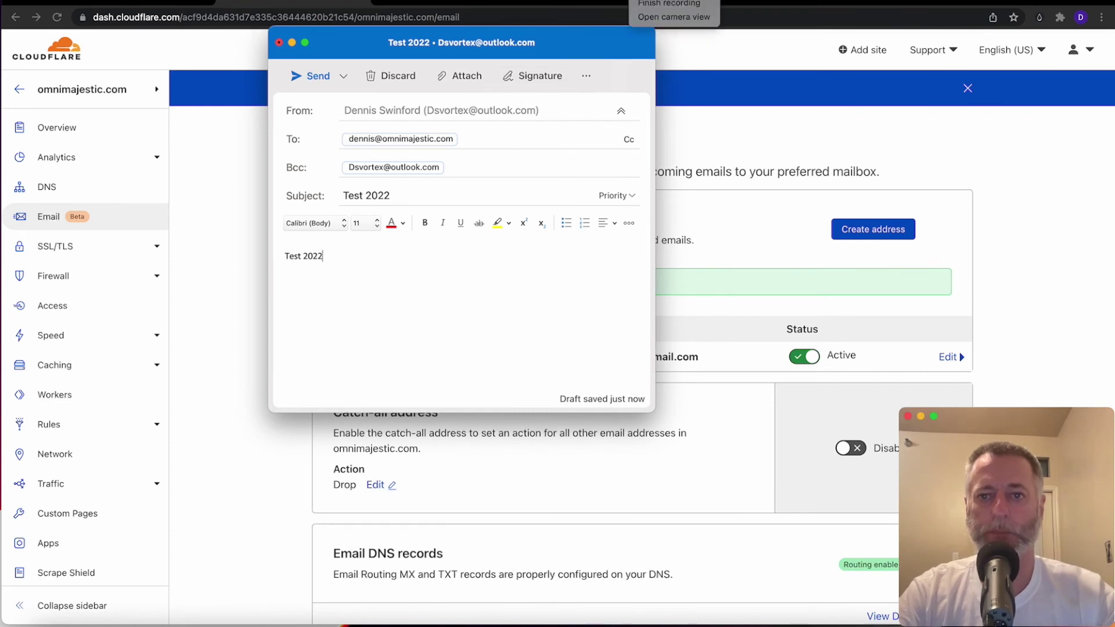
pyautogui.click(649, 5)
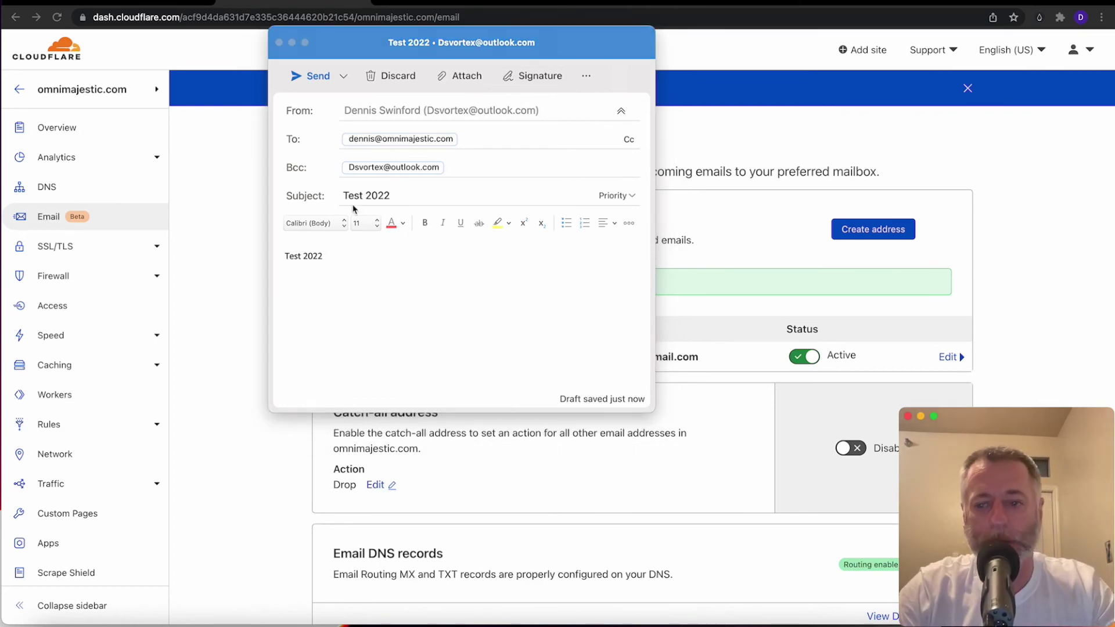
pyautogui.click(319, 81)
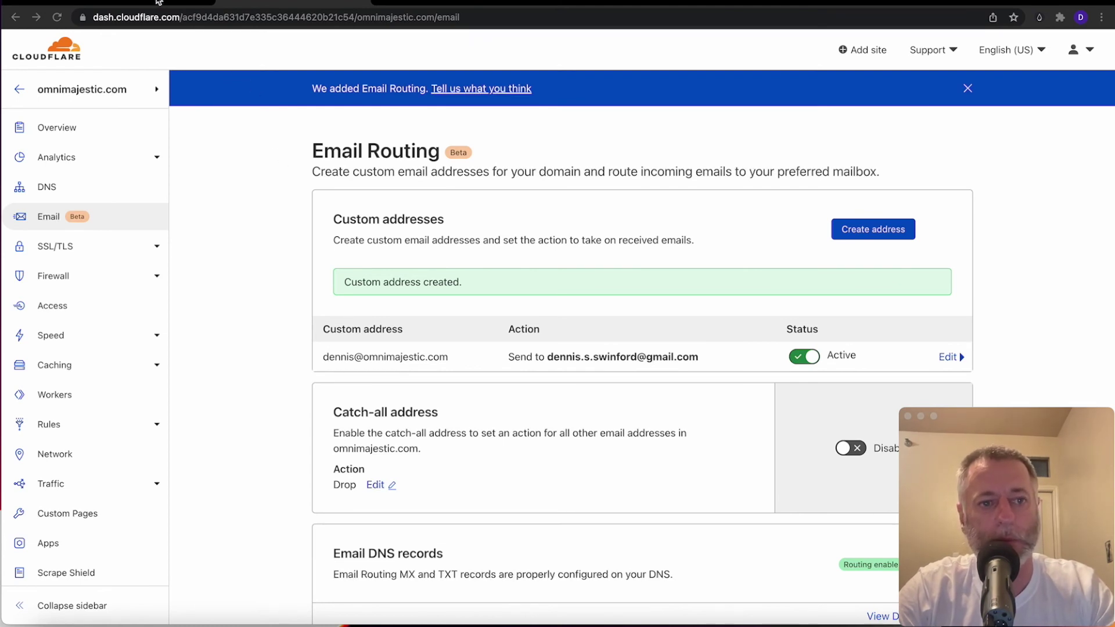
pyautogui.click(123, 3)
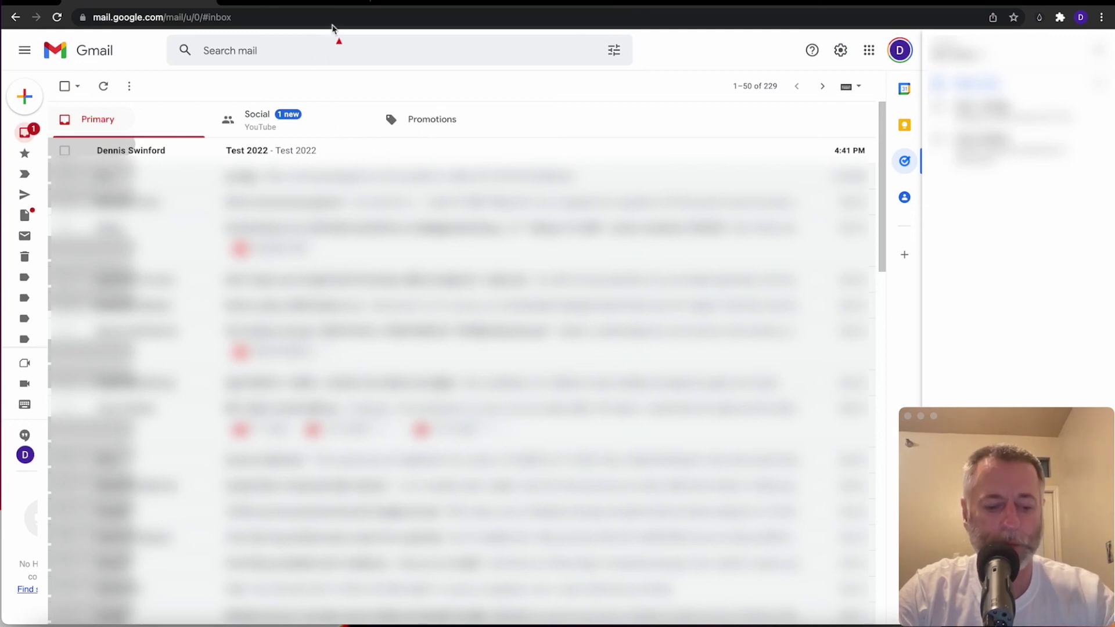
# Open the 'Test 2022' email at the top of the Gmail Primary inbox
pyautogui.click(248, 152)
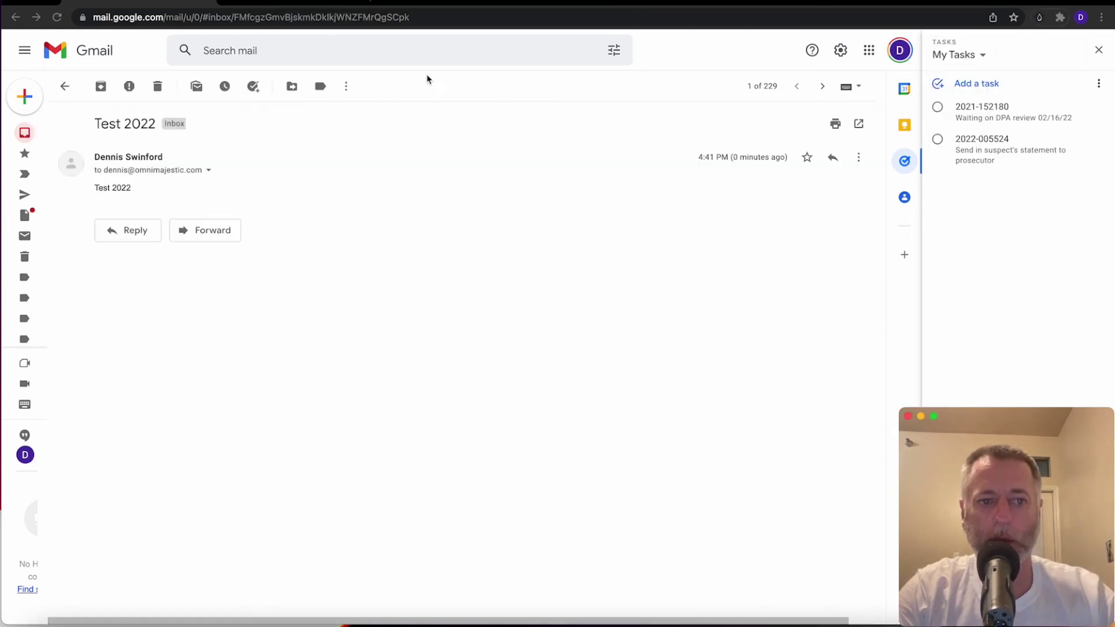